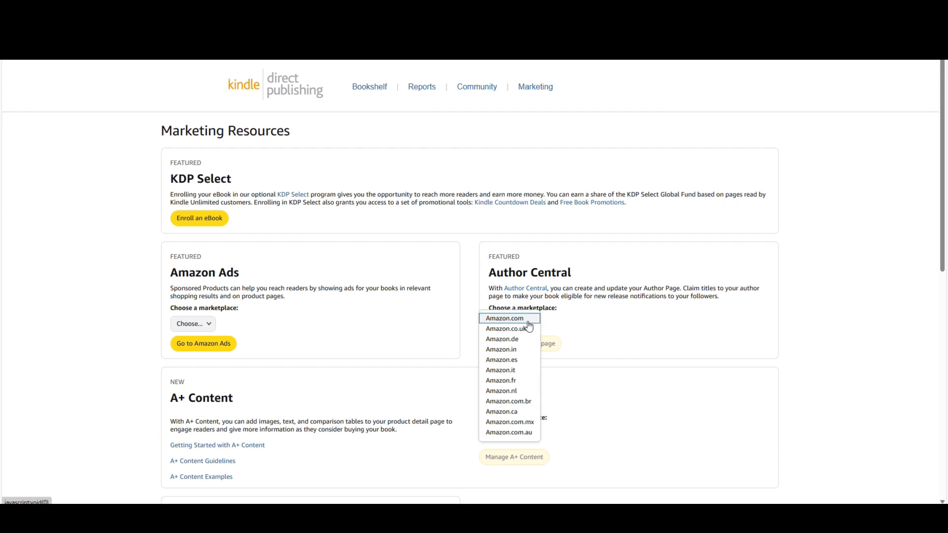
Open the A+ Content Manager and review the Valentine Book project's mobile layout, including its images and text
{"action": "left_click", "coordinate": [535, 459]}
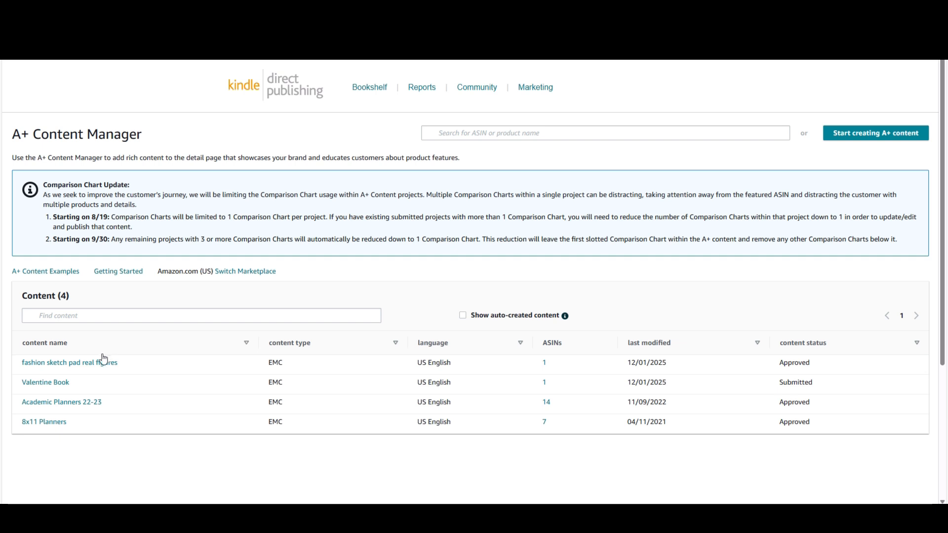
{"action": "left_click", "coordinate": [57, 383]}
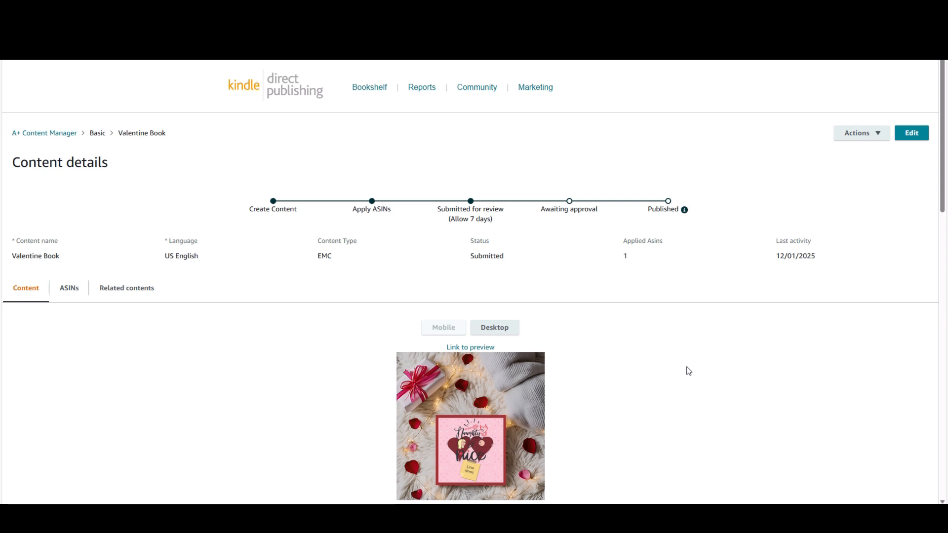
{"action": "scroll", "coordinate": [689, 372], "scroll_direction": "down", "scroll_amount": 3}
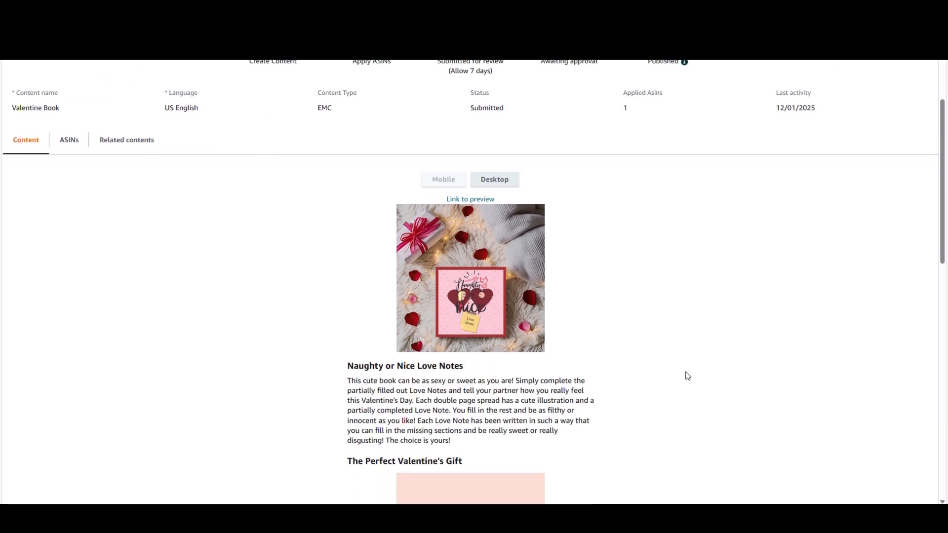
{"action": "scroll", "coordinate": [686, 377], "scroll_direction": "down", "scroll_amount": 1}
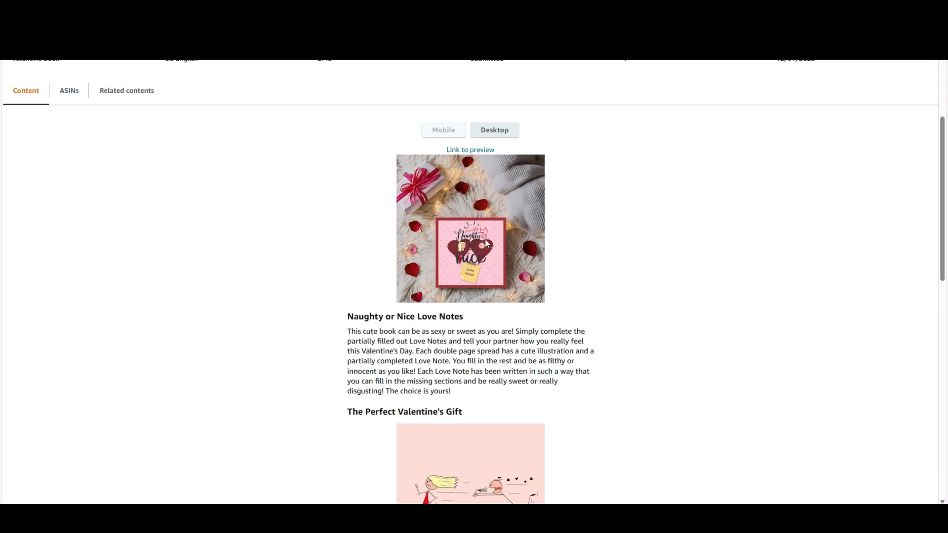
{"action": "scroll", "coordinate": [614, 294], "scroll_direction": "down", "scroll_amount": 3}
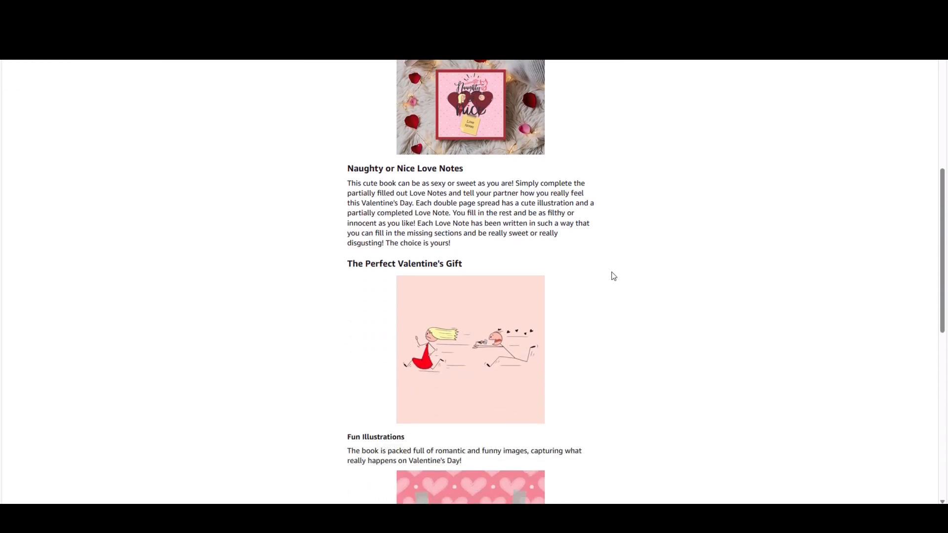
{"action": "scroll", "coordinate": [614, 276], "scroll_direction": "down", "scroll_amount": 8}
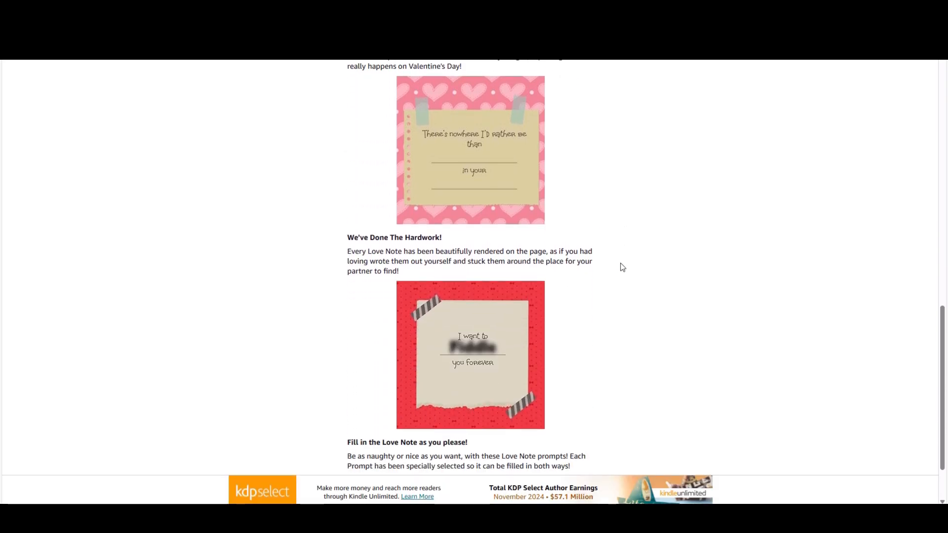
{"action": "scroll", "coordinate": [622, 269], "scroll_direction": "down", "scroll_amount": 2}
{"action": "scroll", "coordinate": [687, 294], "scroll_direction": "up", "scroll_amount": 7}
{"action": "scroll", "coordinate": [689, 296], "scroll_direction": "up", "scroll_amount": 10}
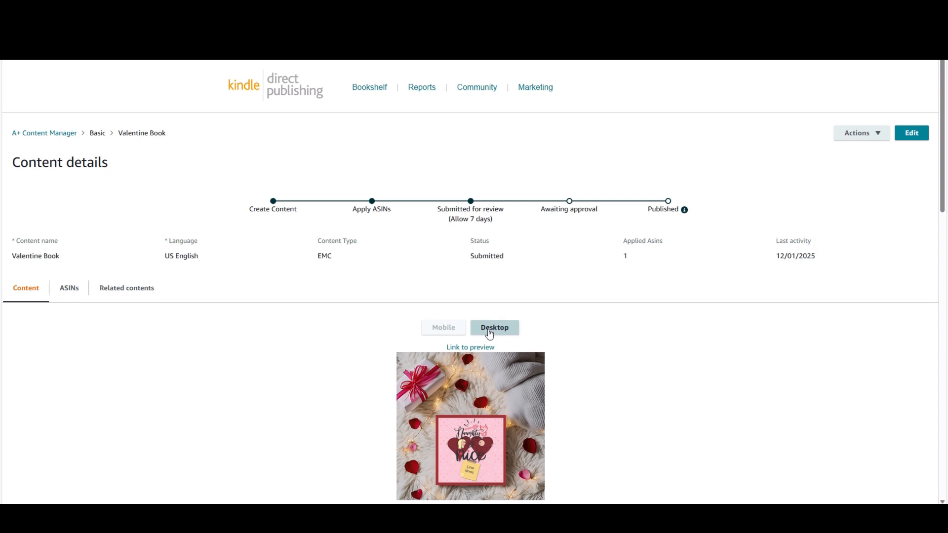
Examine the Valentine Book content in the desktop layout and in its separate preview page
{"action": "left_click", "coordinate": [490, 333]}
{"action": "scroll", "coordinate": [700, 372], "scroll_direction": "down", "scroll_amount": 3}
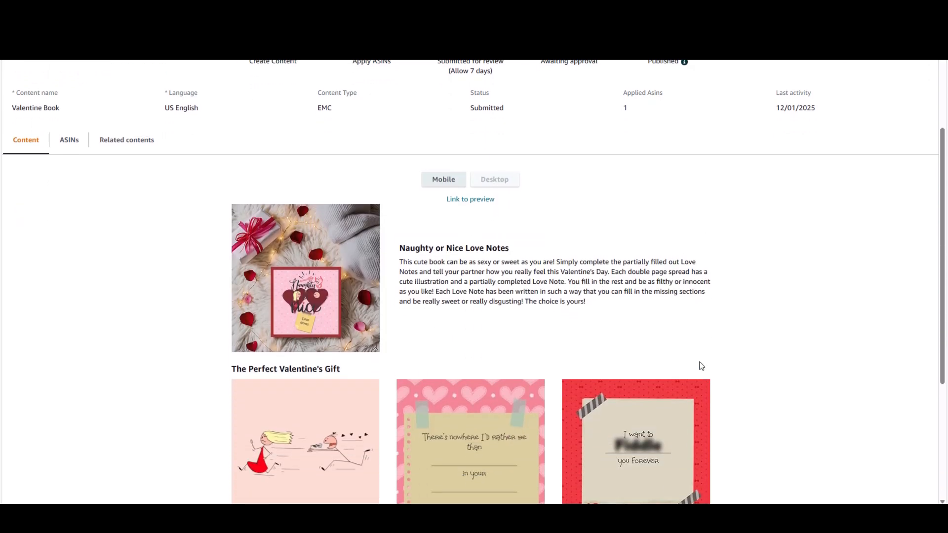
{"action": "scroll", "coordinate": [743, 320], "scroll_direction": "down", "scroll_amount": 1}
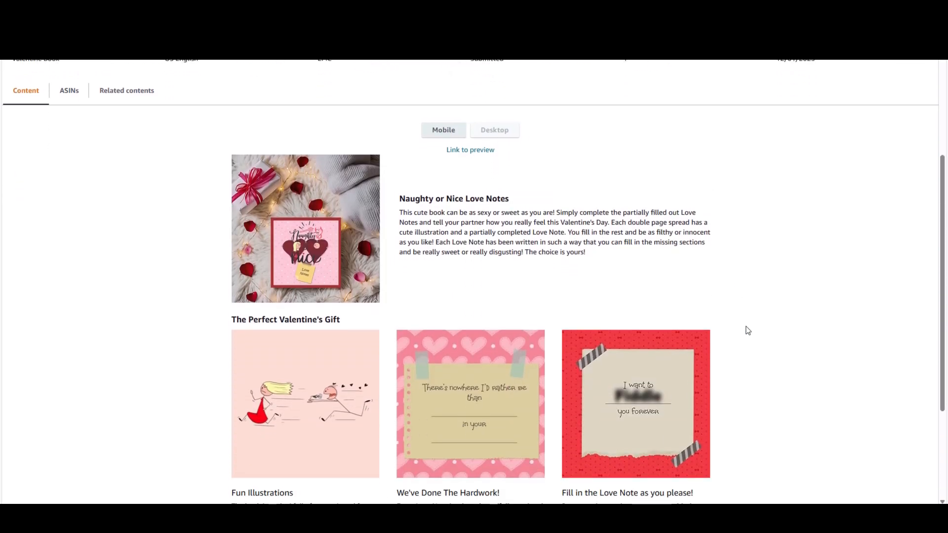
{"action": "left_click", "coordinate": [478, 151]}
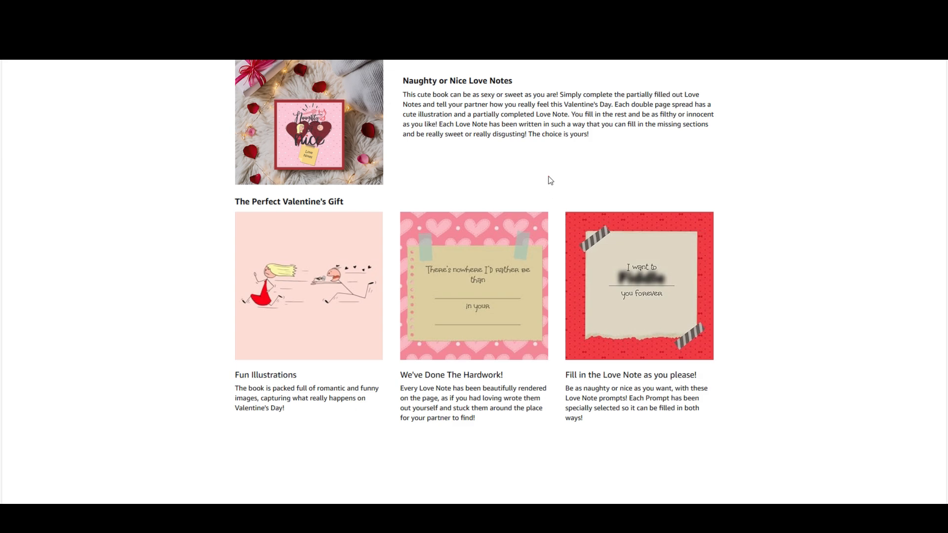
{"action": "scroll", "coordinate": [474, 281], "scroll_direction": "up", "scroll_amount": 3}
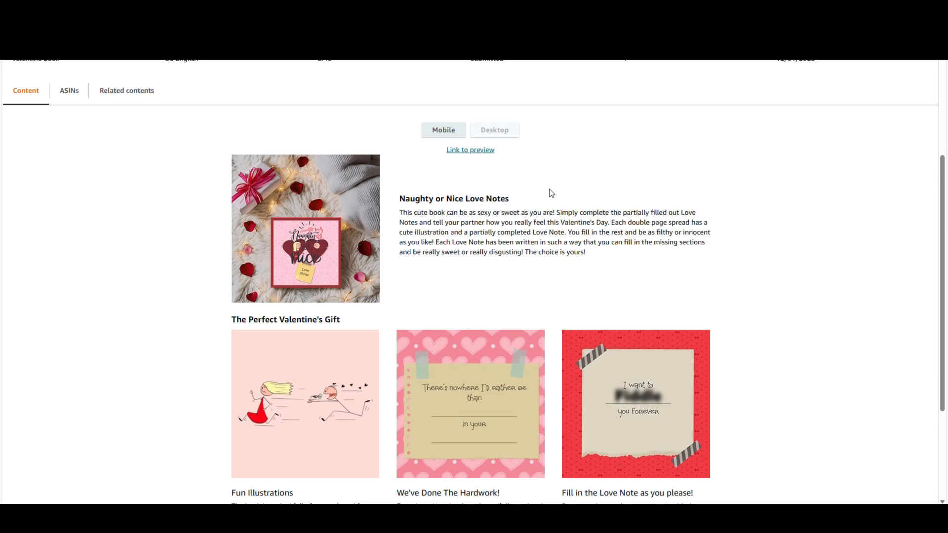
{"action": "scroll", "coordinate": [553, 204], "scroll_direction": "up", "scroll_amount": 3}
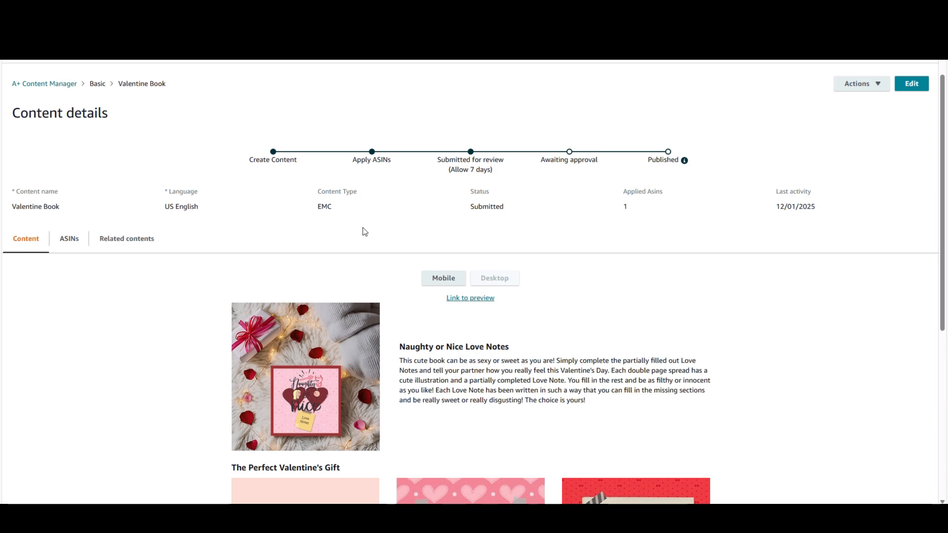
Return to the content list and review the banner, images and text of the 8x11 Planners project
{"action": "left_click", "coordinate": [71, 84]}
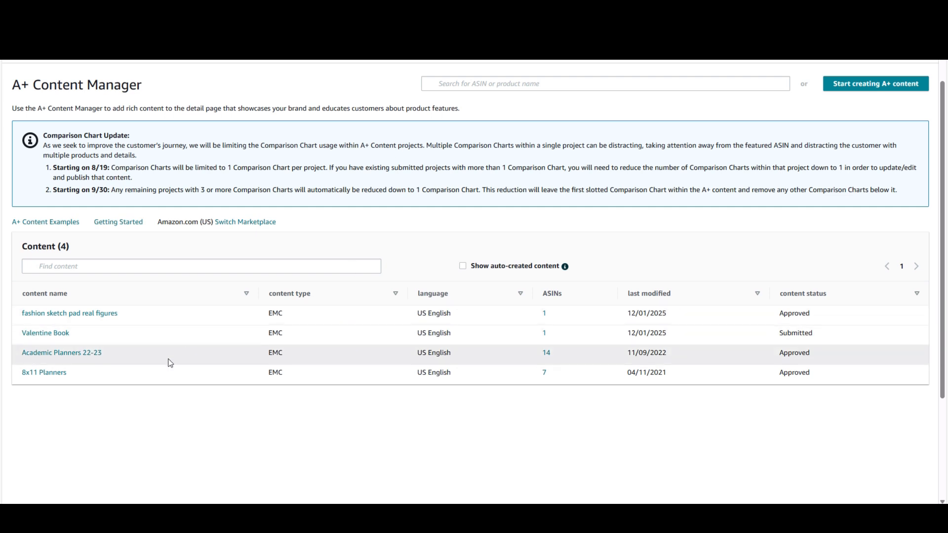
{"action": "left_click", "coordinate": [44, 373]}
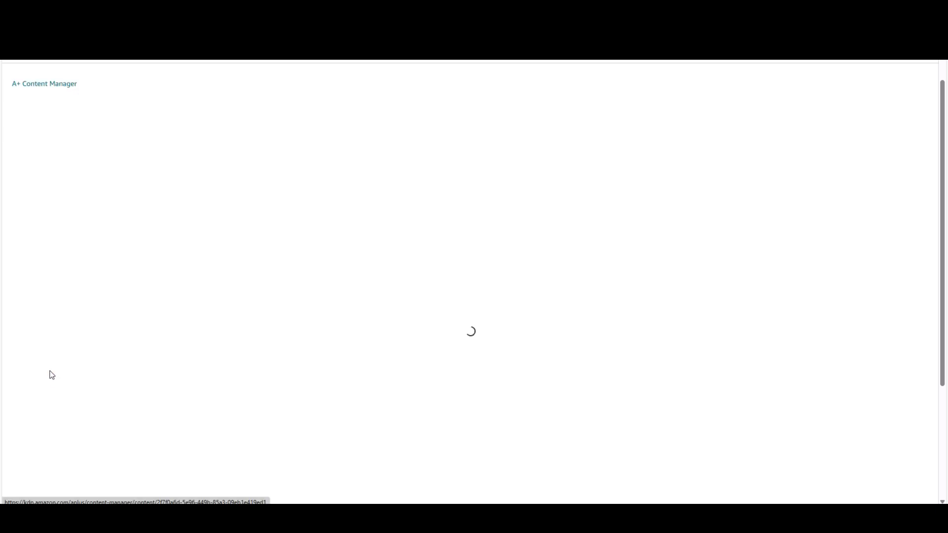
{"action": "scroll", "coordinate": [693, 292], "scroll_direction": "down", "scroll_amount": 1}
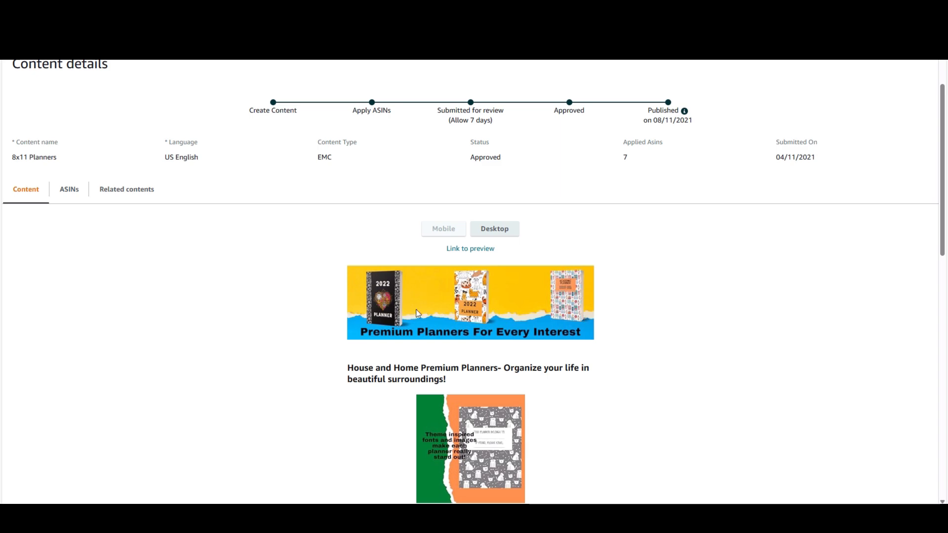
{"action": "scroll", "coordinate": [683, 315], "scroll_direction": "down", "scroll_amount": 1}
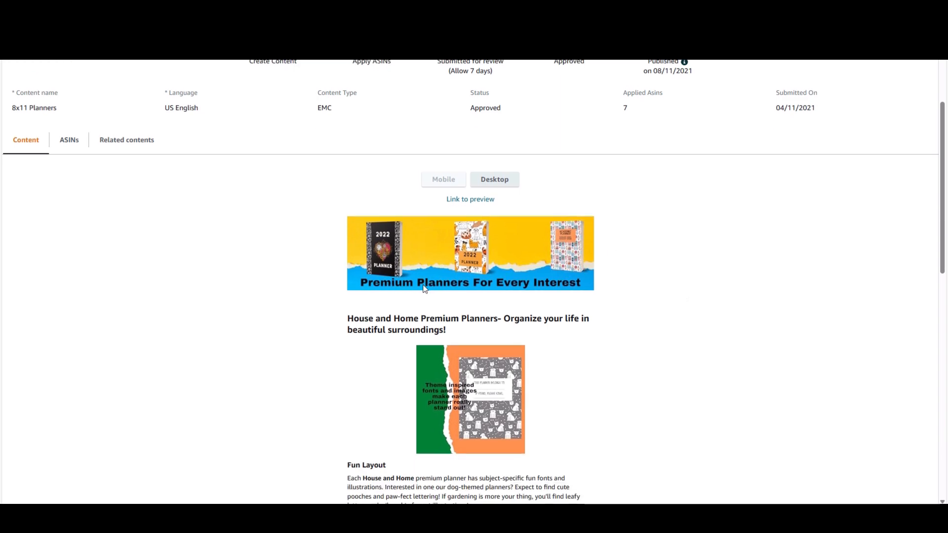
{"action": "scroll", "coordinate": [647, 358], "scroll_direction": "down", "scroll_amount": 2}
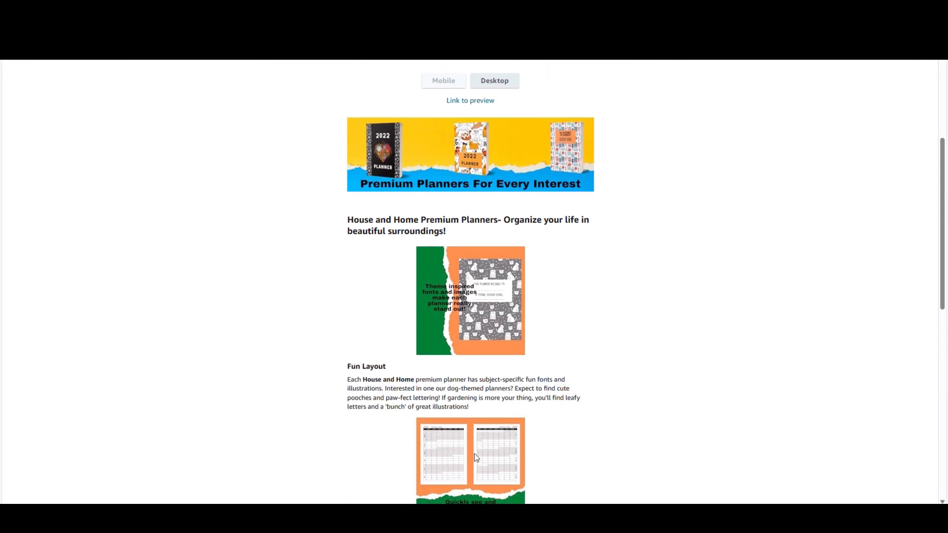
{"action": "scroll", "coordinate": [576, 355], "scroll_direction": "down", "scroll_amount": 9}
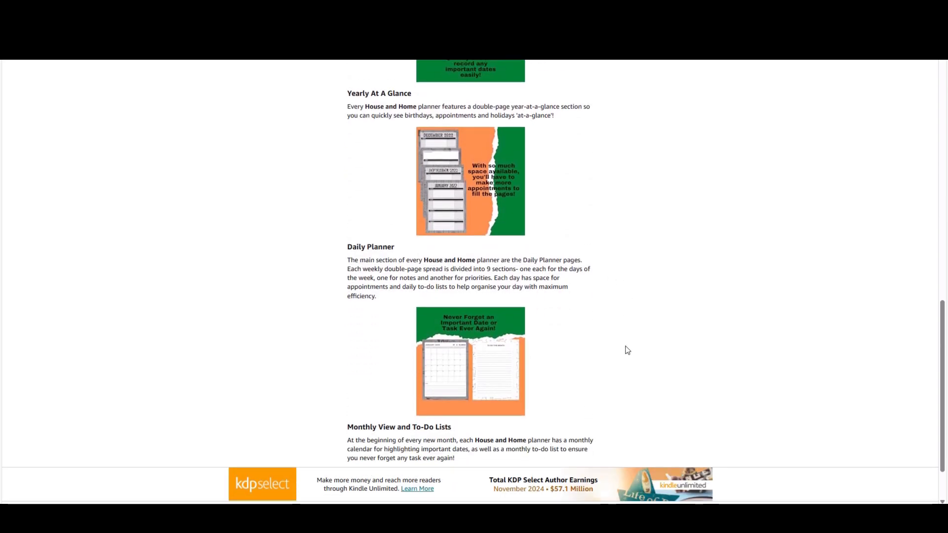
{"action": "scroll", "coordinate": [627, 350], "scroll_direction": "down", "scroll_amount": 1}
{"action": "scroll", "coordinate": [627, 350], "scroll_direction": "up", "scroll_amount": 15}
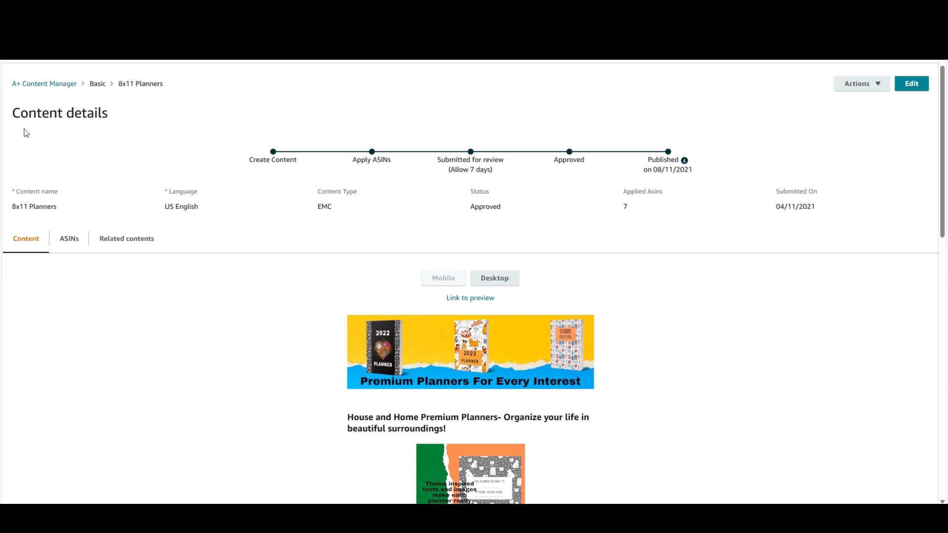
Start a new A+ content project from the A+ Content Manager and name it "little monsters"
{"action": "left_click", "coordinate": [72, 87]}
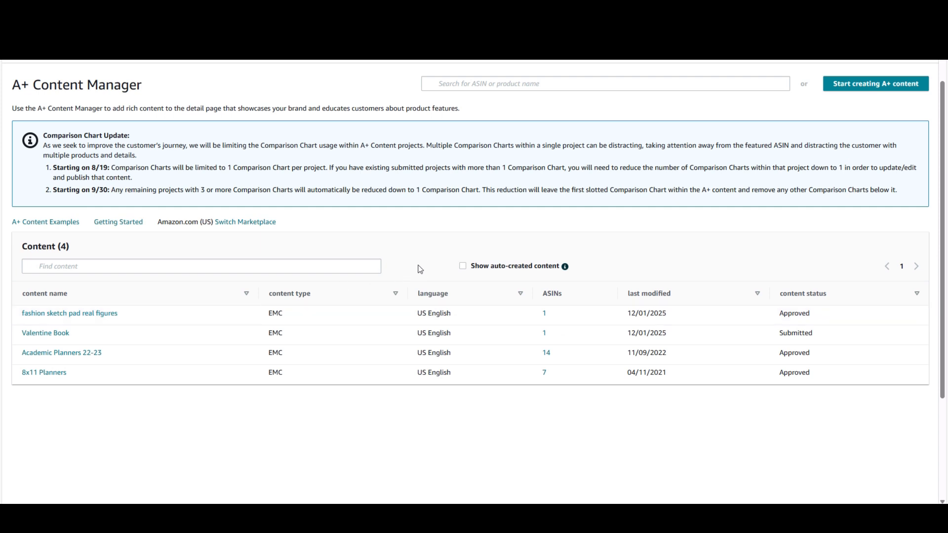
{"action": "left_click", "coordinate": [857, 87]}
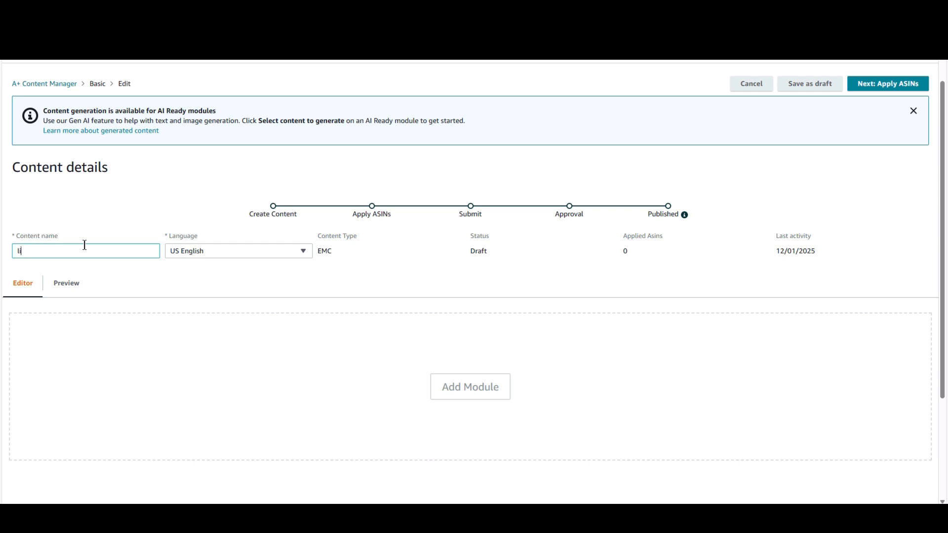
{"action": "type", "text": "monsters"}
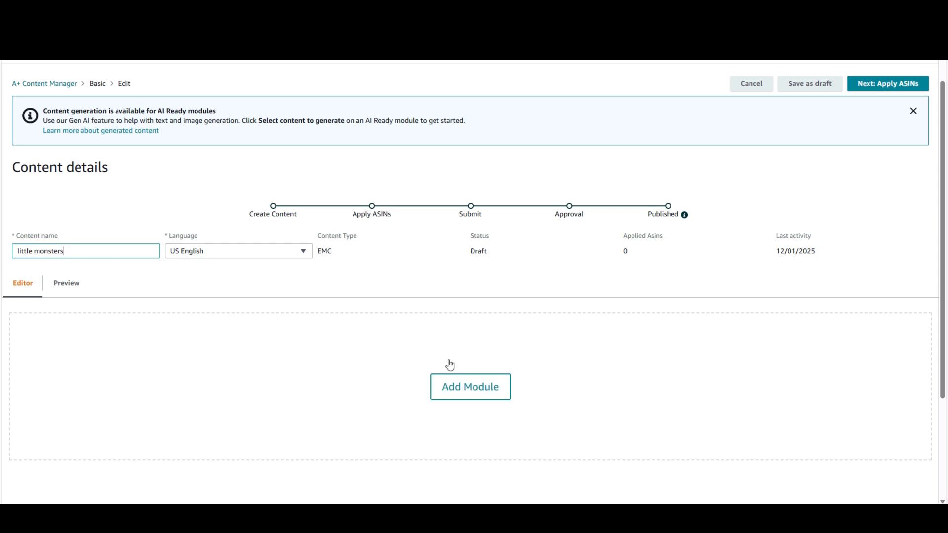
Browse the available module layouts and add the Standard Single Left Image module to the project
{"action": "left_click", "coordinate": [462, 393]}
{"action": "scroll", "coordinate": [469, 297], "scroll_direction": "down", "scroll_amount": 1}
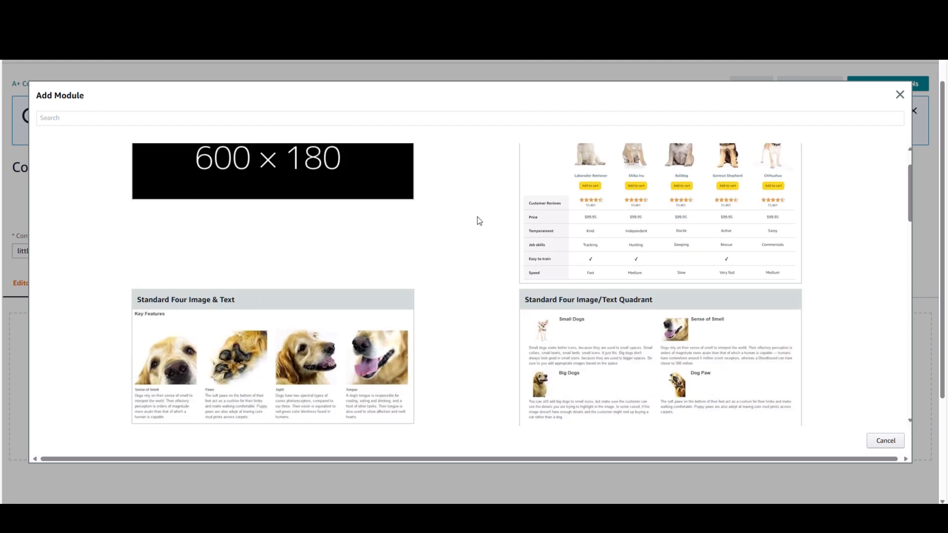
{"action": "scroll", "coordinate": [478, 218], "scroll_direction": "down", "scroll_amount": 1}
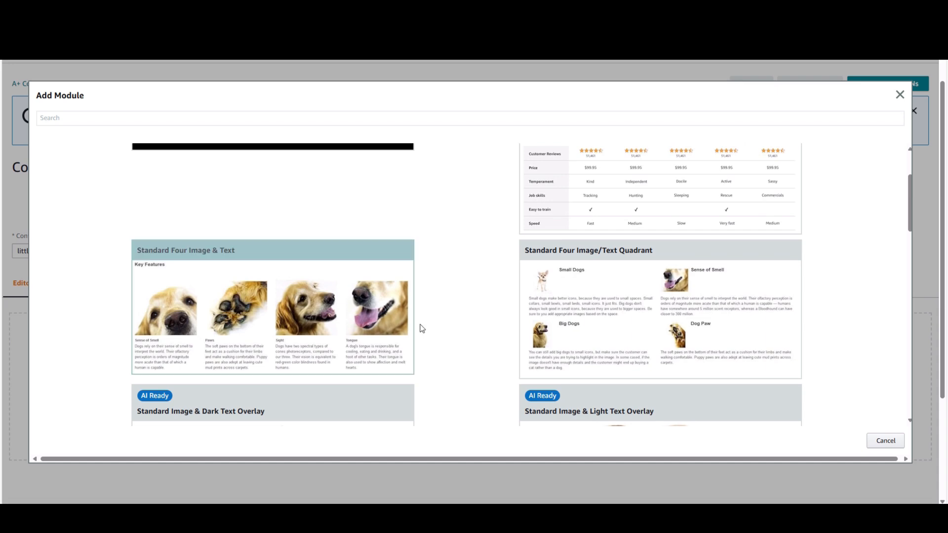
{"action": "scroll", "coordinate": [429, 338], "scroll_direction": "down", "scroll_amount": 2}
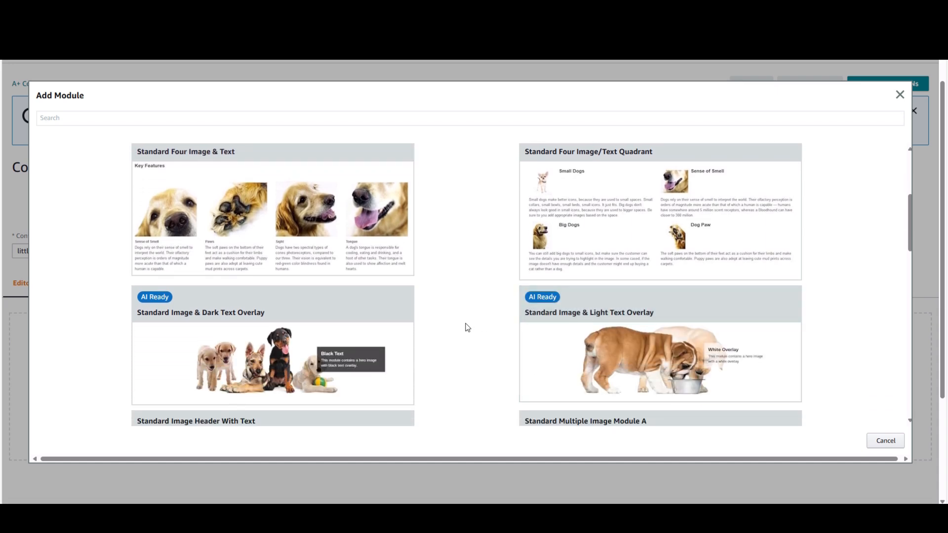
{"action": "scroll", "coordinate": [466, 327], "scroll_direction": "down", "scroll_amount": 2}
{"action": "scroll", "coordinate": [467, 323], "scroll_direction": "down", "scroll_amount": 4}
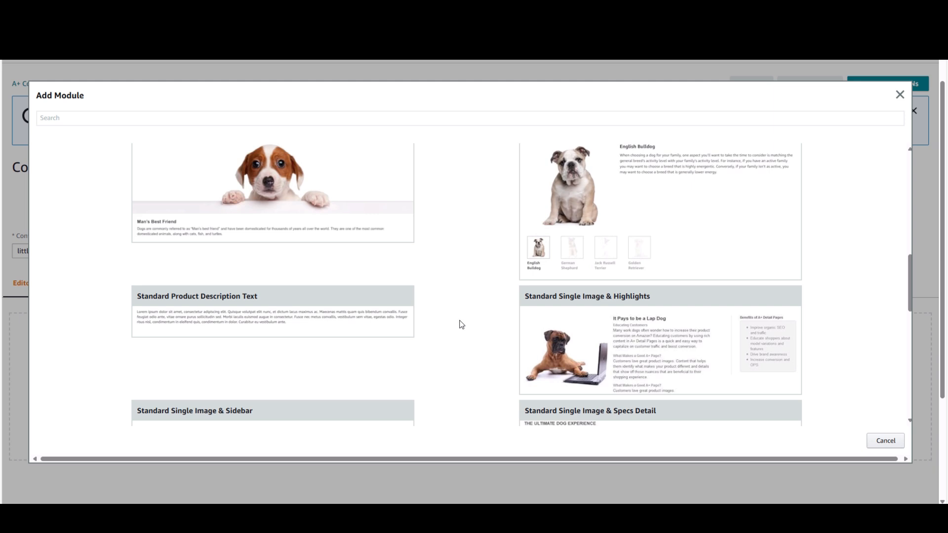
{"action": "scroll", "coordinate": [462, 324], "scroll_direction": "down", "scroll_amount": 1}
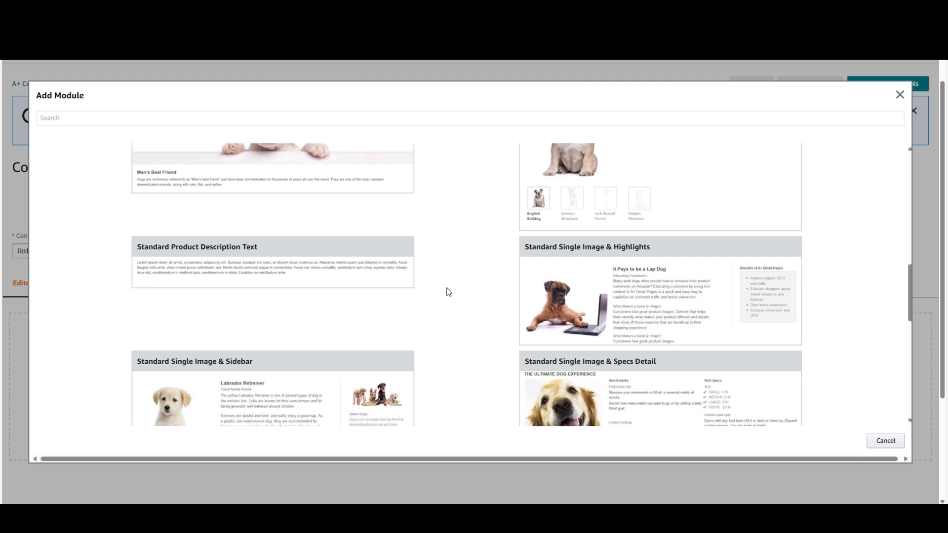
{"action": "scroll", "coordinate": [483, 305], "scroll_direction": "down", "scroll_amount": 3}
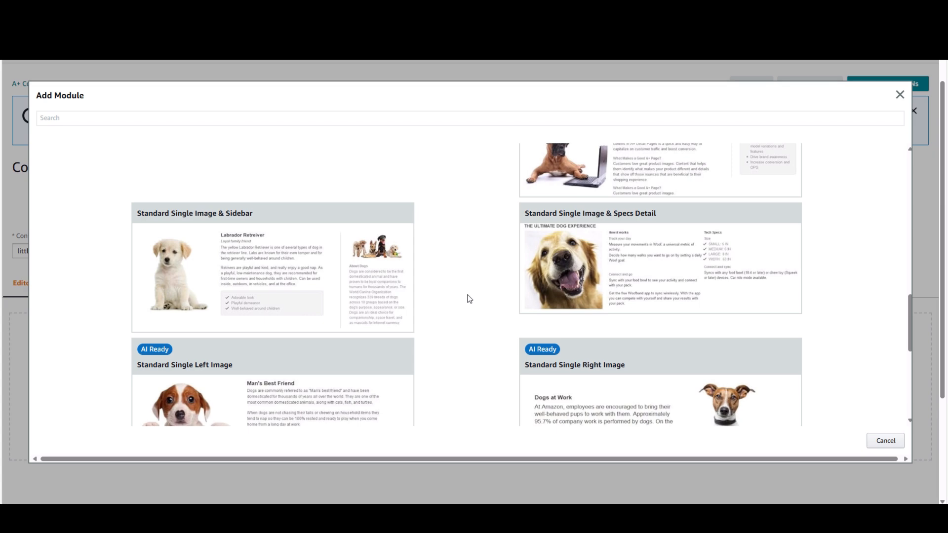
{"action": "scroll", "coordinate": [472, 295], "scroll_direction": "down", "scroll_amount": 1}
{"action": "scroll", "coordinate": [472, 296], "scroll_direction": "down", "scroll_amount": 2}
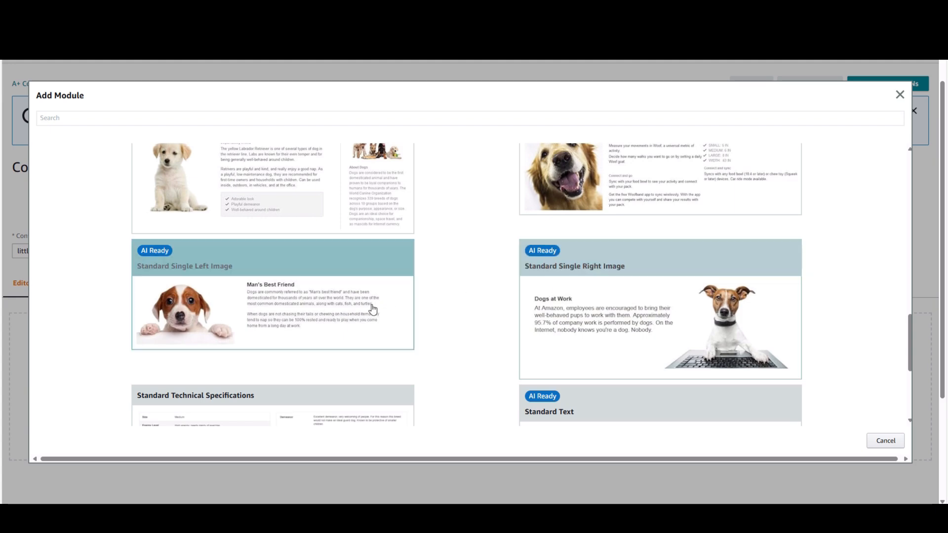
{"action": "scroll", "coordinate": [470, 312], "scroll_direction": "down", "scroll_amount": 3}
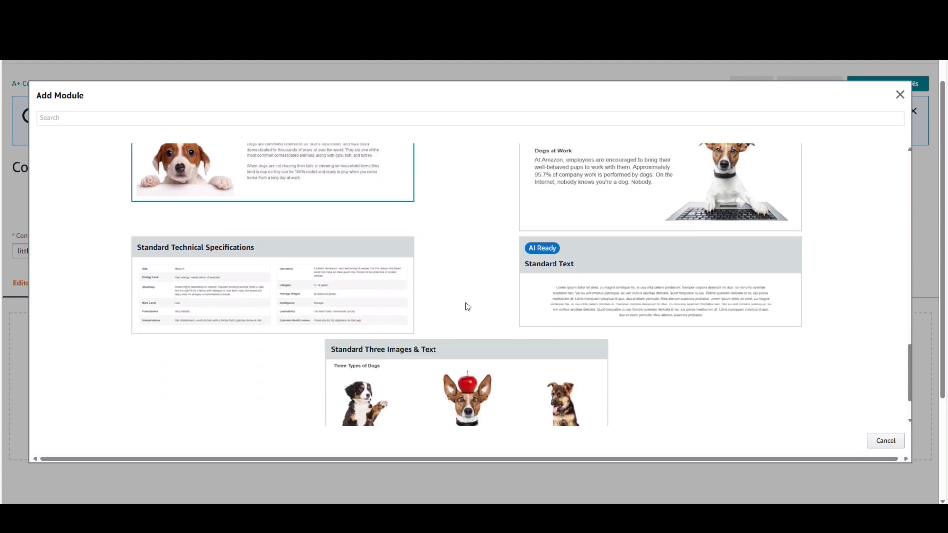
{"action": "scroll", "coordinate": [467, 305], "scroll_direction": "down", "scroll_amount": 2}
{"action": "scroll", "coordinate": [493, 311], "scroll_direction": "up", "scroll_amount": 4}
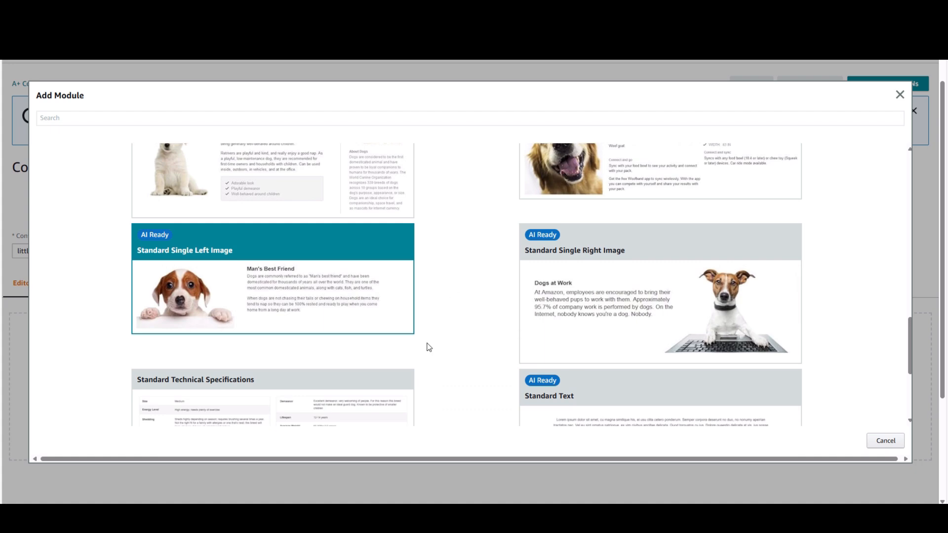
{"action": "left_click", "coordinate": [238, 290]}
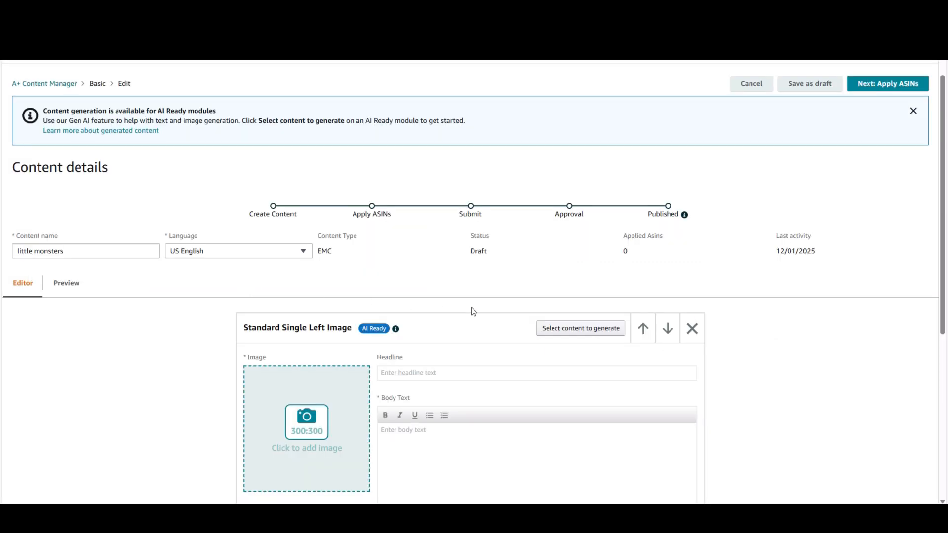
Select all elements of the Standard Single Left Image module for AI generation and enter B09QFFMY99 as the ASIN
{"action": "scroll", "coordinate": [473, 312], "scroll_direction": "down", "scroll_amount": 1}
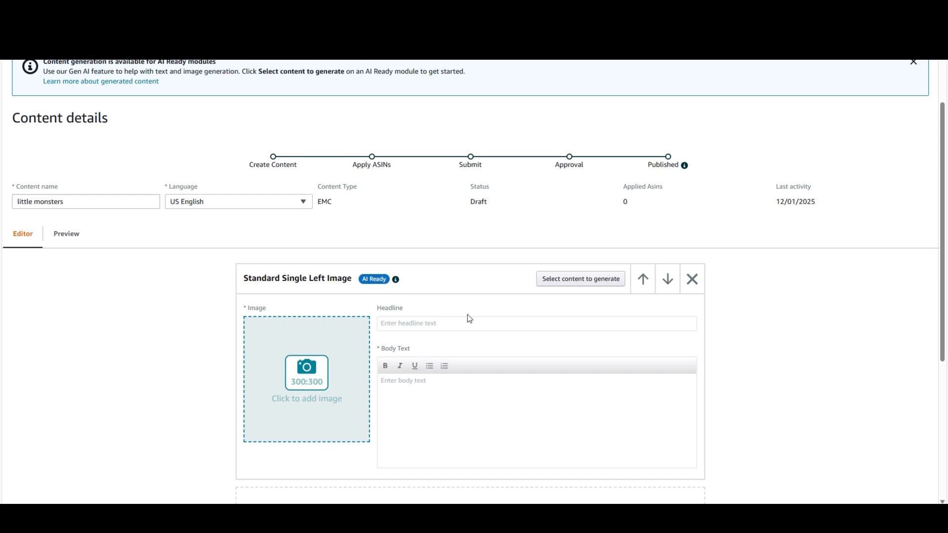
{"action": "left_click", "coordinate": [571, 288]}
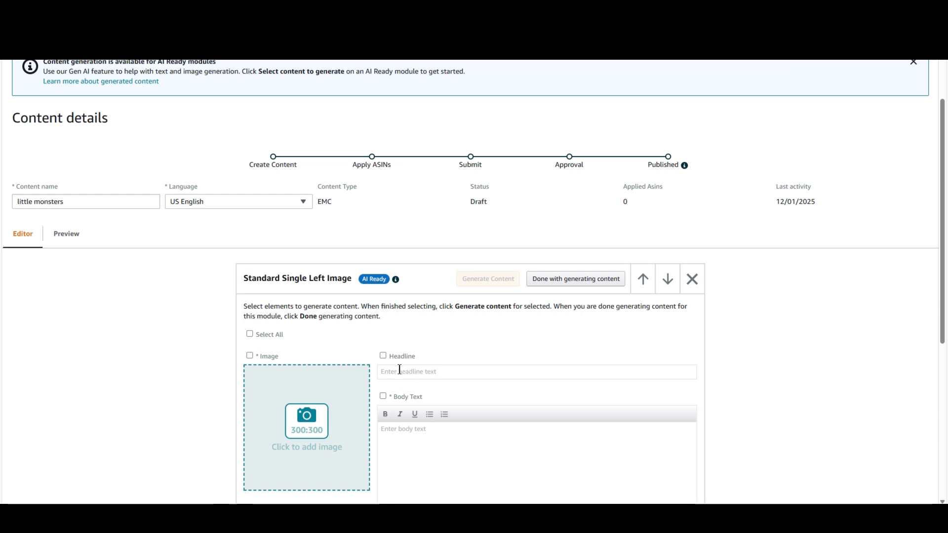
{"action": "left_click", "coordinate": [249, 335]}
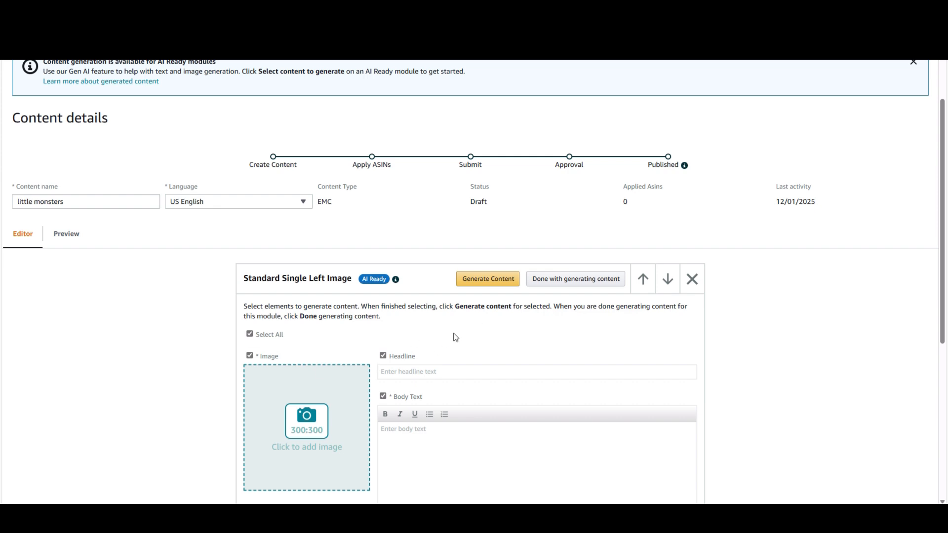
{"action": "left_click", "coordinate": [487, 281]}
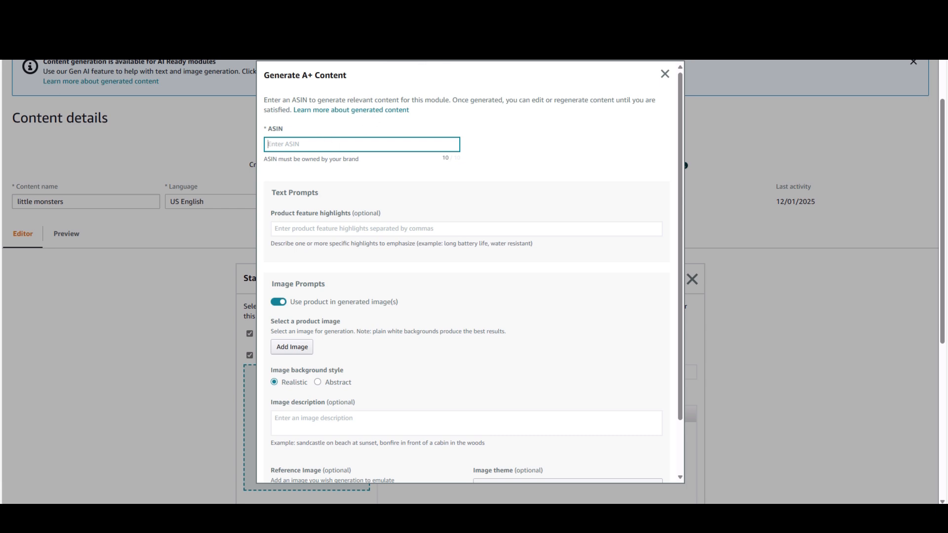
{"action": "type", "text": "B09QFFMY99"}
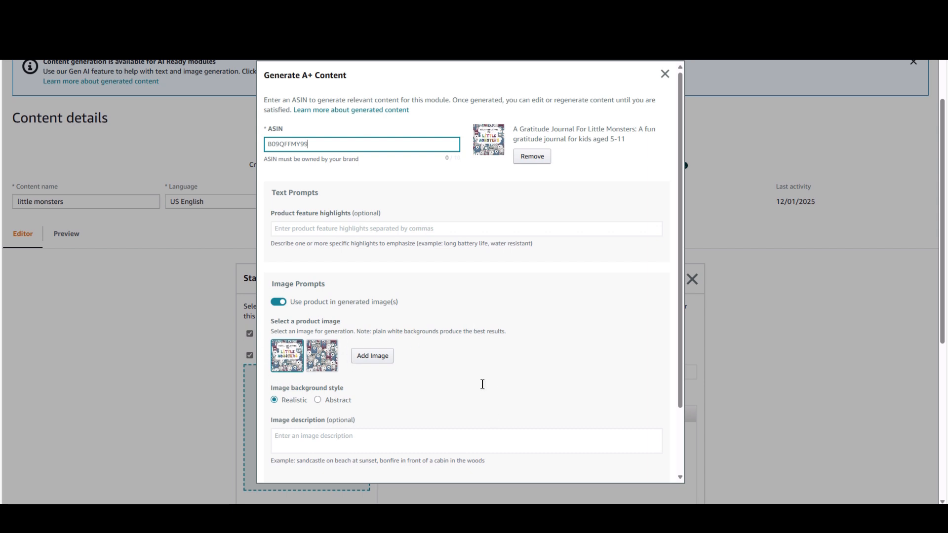
Set the image background style to Abstract for the generated content
{"action": "scroll", "coordinate": [503, 348], "scroll_direction": "down", "scroll_amount": 2}
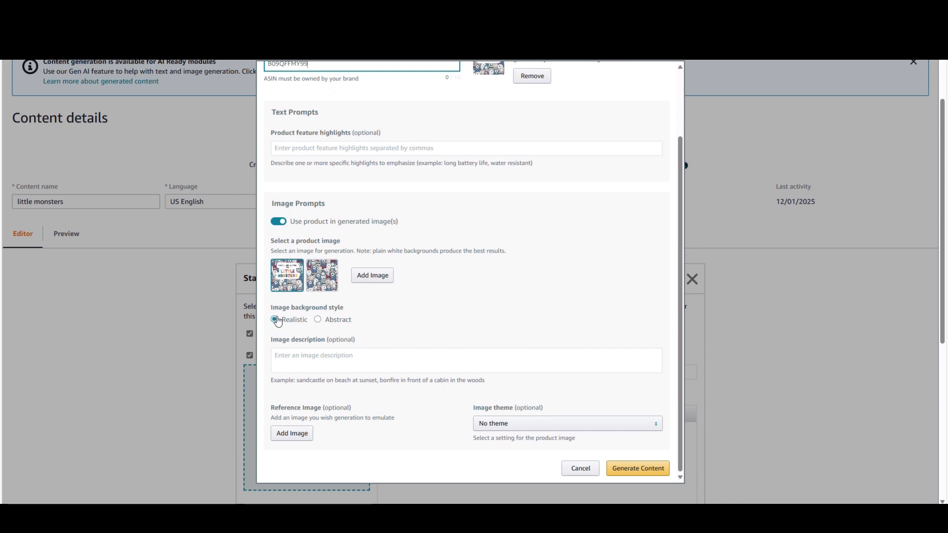
{"action": "left_click", "coordinate": [317, 320]}
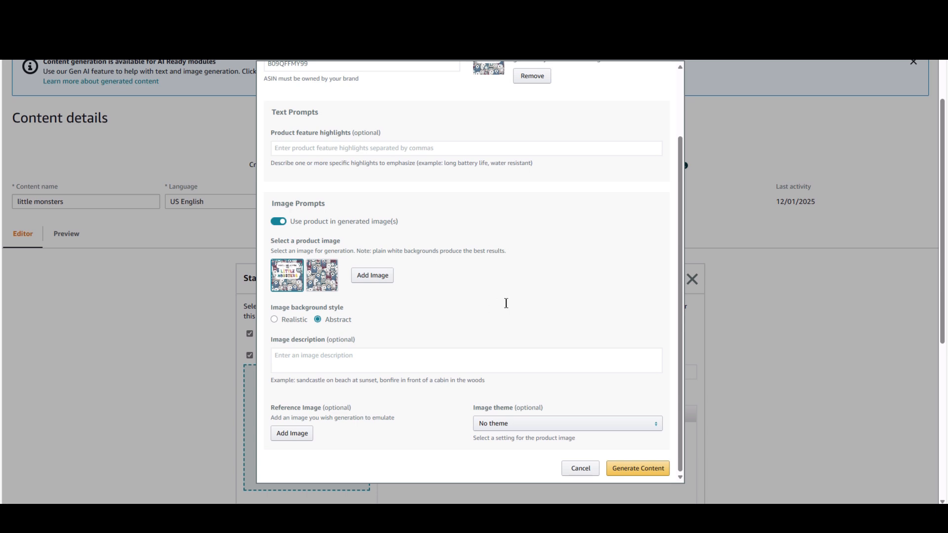
{"action": "scroll", "coordinate": [367, 181], "scroll_direction": "up", "scroll_amount": 2}
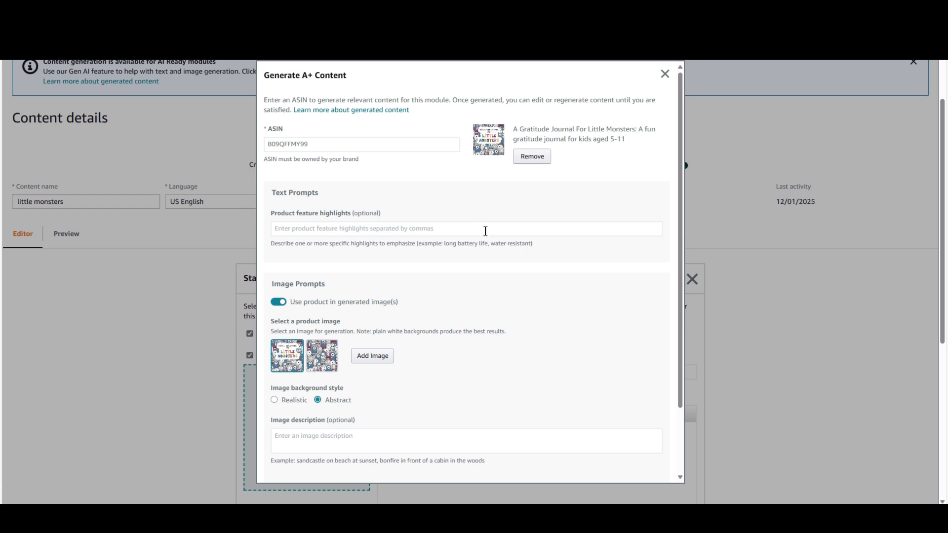
Choose the Water splash image theme and generate the module's content
{"action": "scroll", "coordinate": [494, 287], "scroll_direction": "down", "scroll_amount": 2}
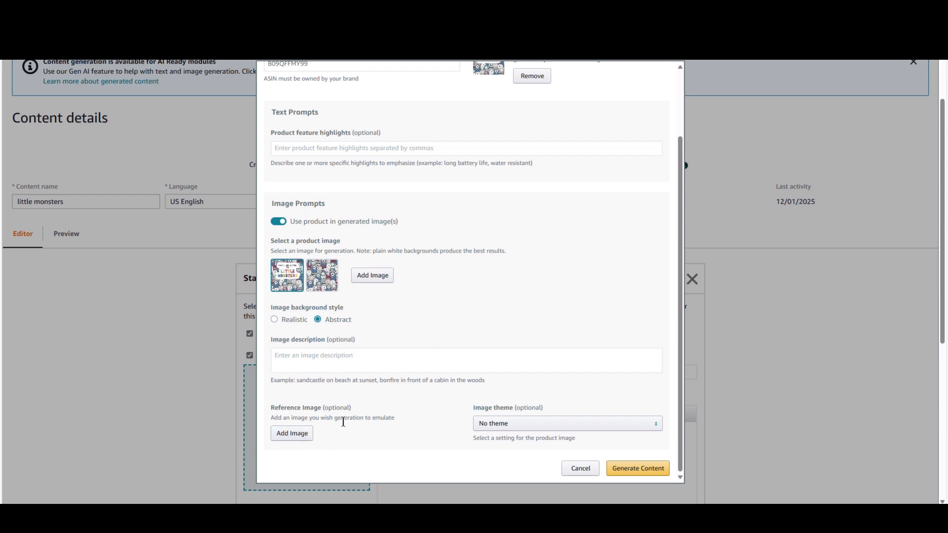
{"action": "left_click", "coordinate": [585, 432]}
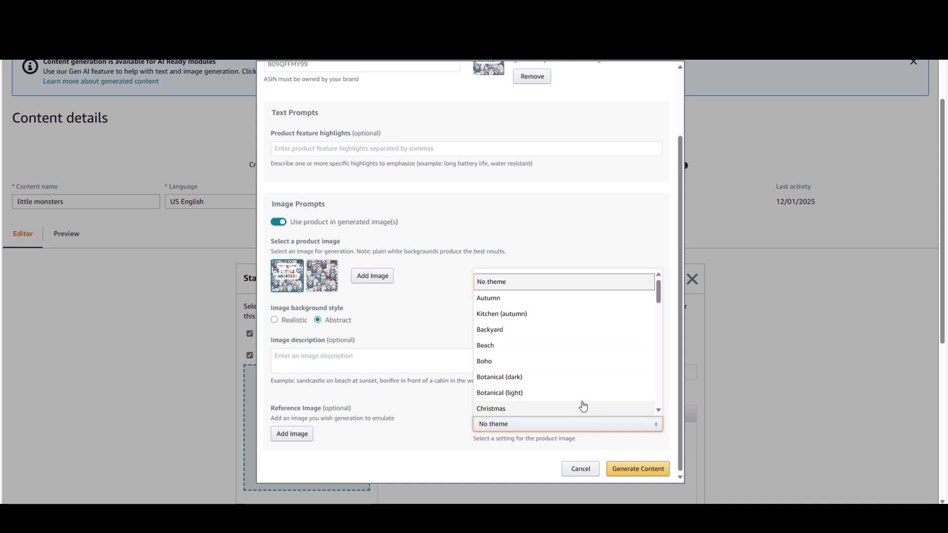
{"action": "scroll", "coordinate": [570, 314], "scroll_direction": "down", "scroll_amount": 1}
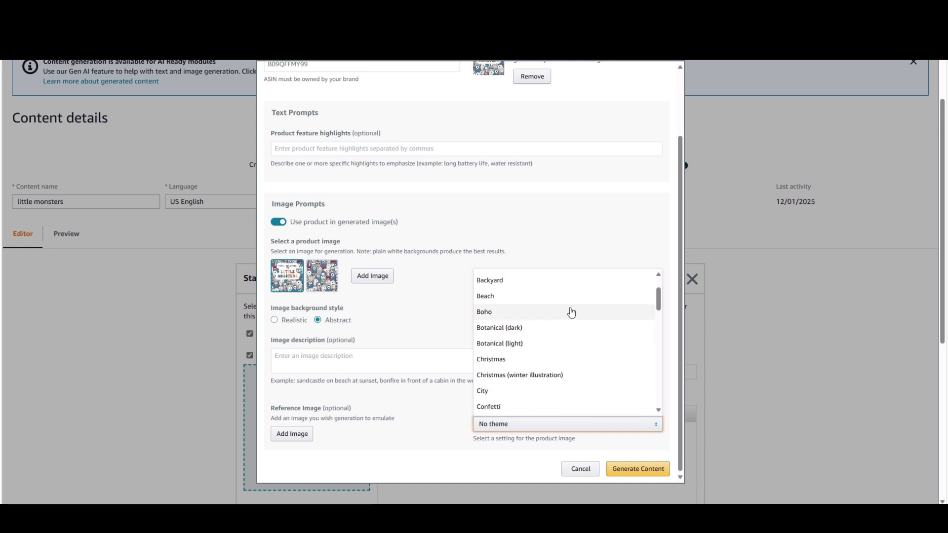
{"action": "scroll", "coordinate": [571, 312], "scroll_direction": "down", "scroll_amount": 3}
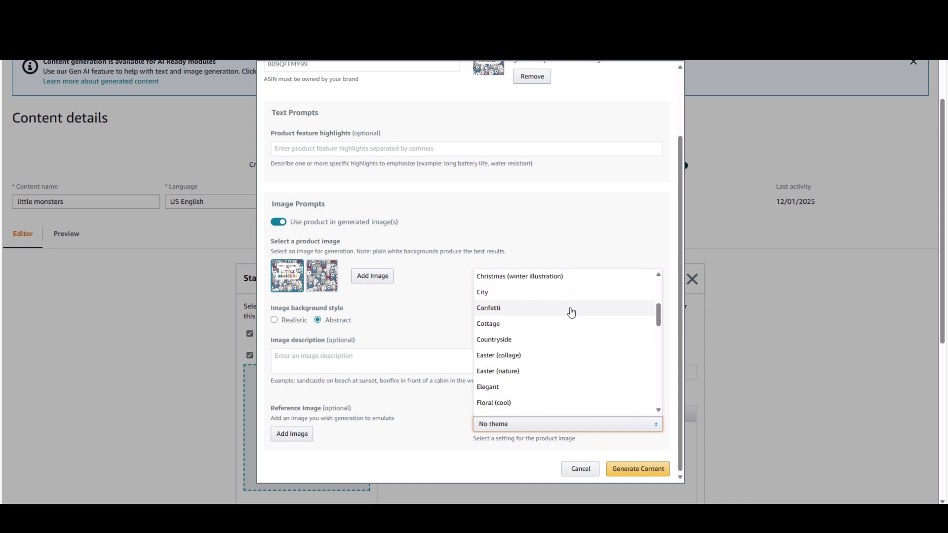
{"action": "scroll", "coordinate": [571, 313], "scroll_direction": "down", "scroll_amount": 1}
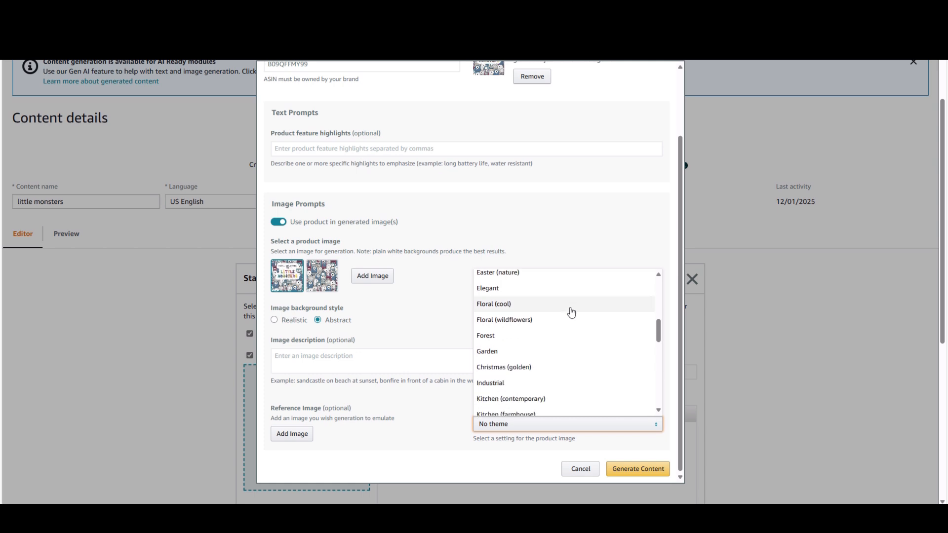
{"action": "scroll", "coordinate": [571, 313], "scroll_direction": "down", "scroll_amount": 1}
{"action": "scroll", "coordinate": [571, 313], "scroll_direction": "down", "scroll_amount": 3}
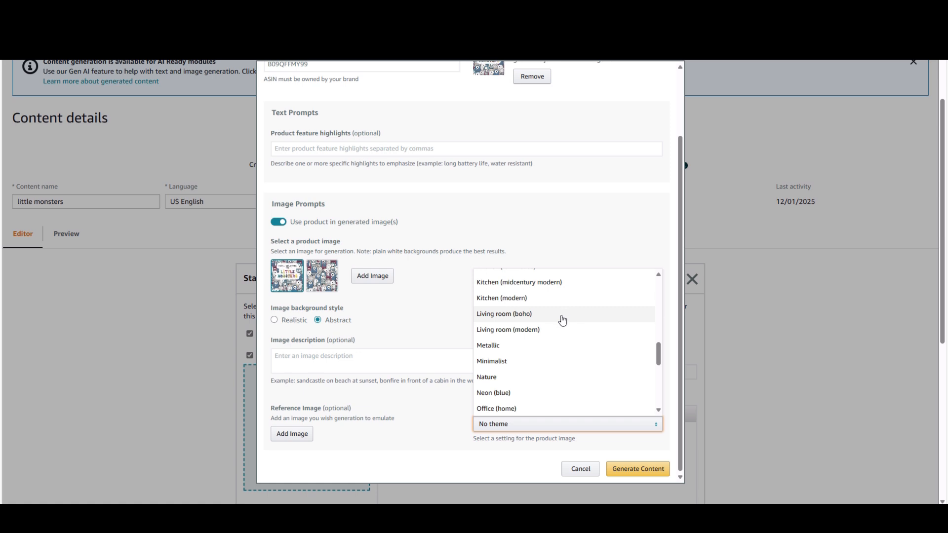
{"action": "scroll", "coordinate": [560, 326], "scroll_direction": "down", "scroll_amount": 1}
{"action": "scroll", "coordinate": [559, 326], "scroll_direction": "down", "scroll_amount": 1}
{"action": "scroll", "coordinate": [560, 326], "scroll_direction": "down", "scroll_amount": 2}
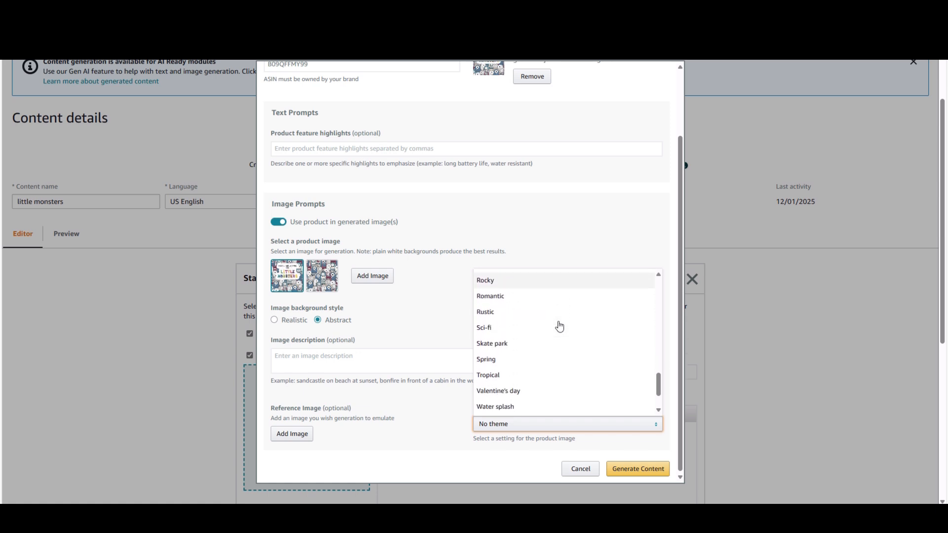
{"action": "scroll", "coordinate": [560, 326], "scroll_direction": "down", "scroll_amount": 2}
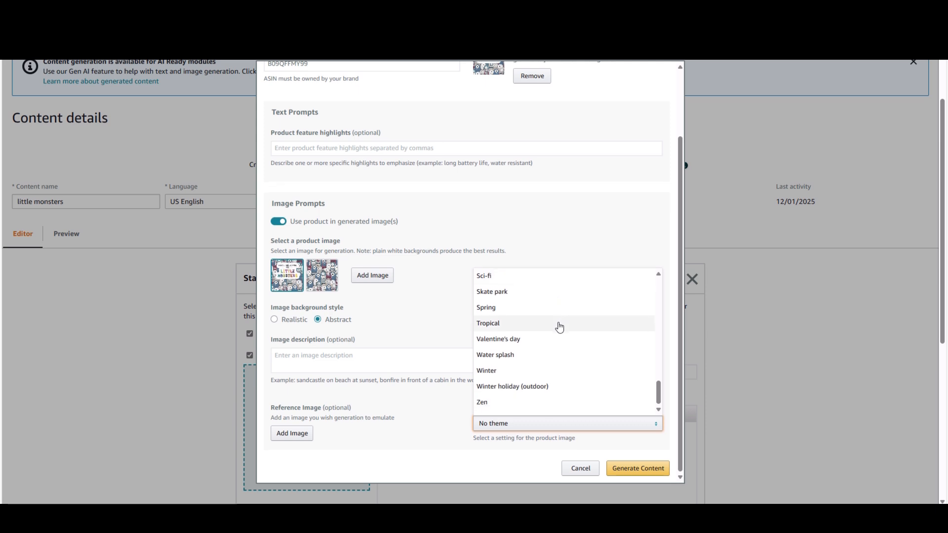
{"action": "scroll", "coordinate": [560, 335], "scroll_direction": "up", "scroll_amount": 8}
{"action": "scroll", "coordinate": [560, 340], "scroll_direction": "up", "scroll_amount": 2}
{"action": "scroll", "coordinate": [559, 343], "scroll_direction": "down", "scroll_amount": 10}
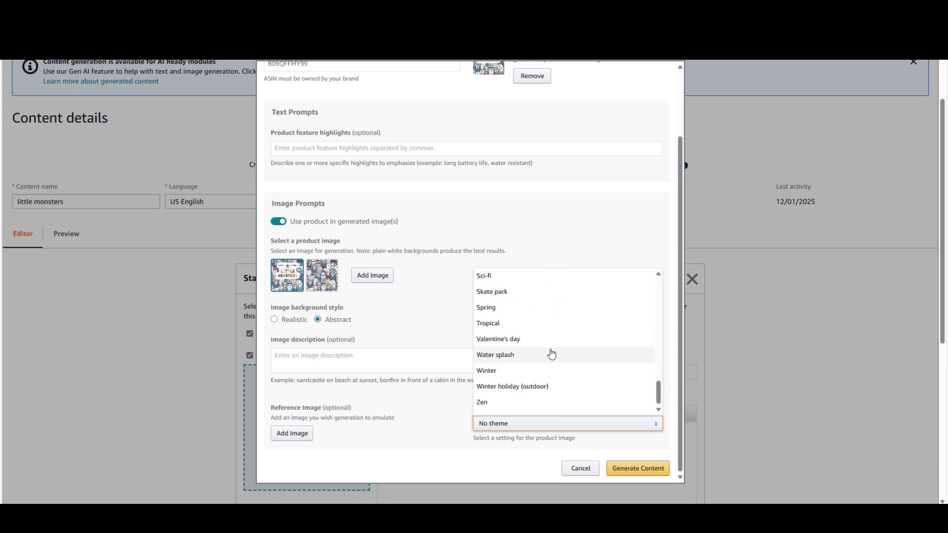
{"action": "left_click", "coordinate": [504, 354]}
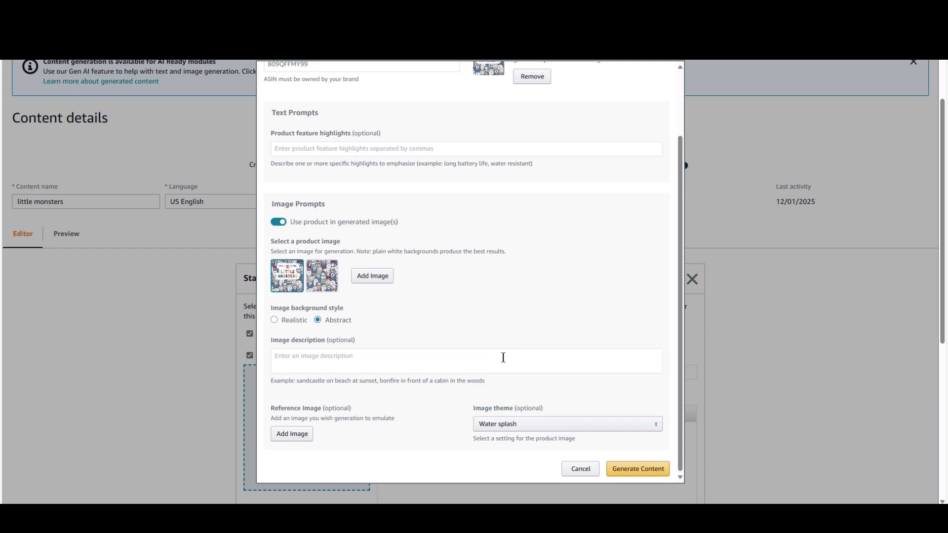
{"action": "left_click", "coordinate": [643, 473]}
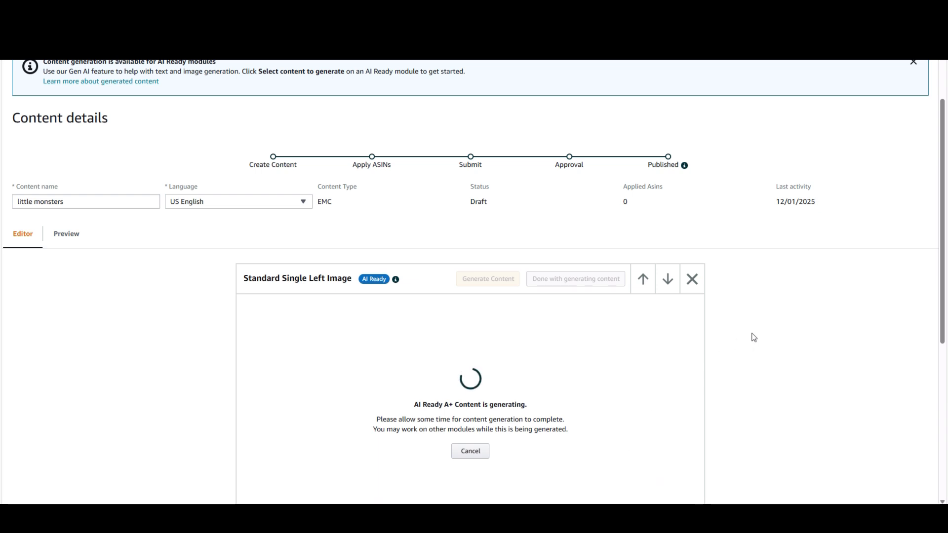
Add a Standard Three Images & Text module below the Standard Single Left Image module
{"action": "scroll", "coordinate": [748, 346], "scroll_direction": "down", "scroll_amount": 5}
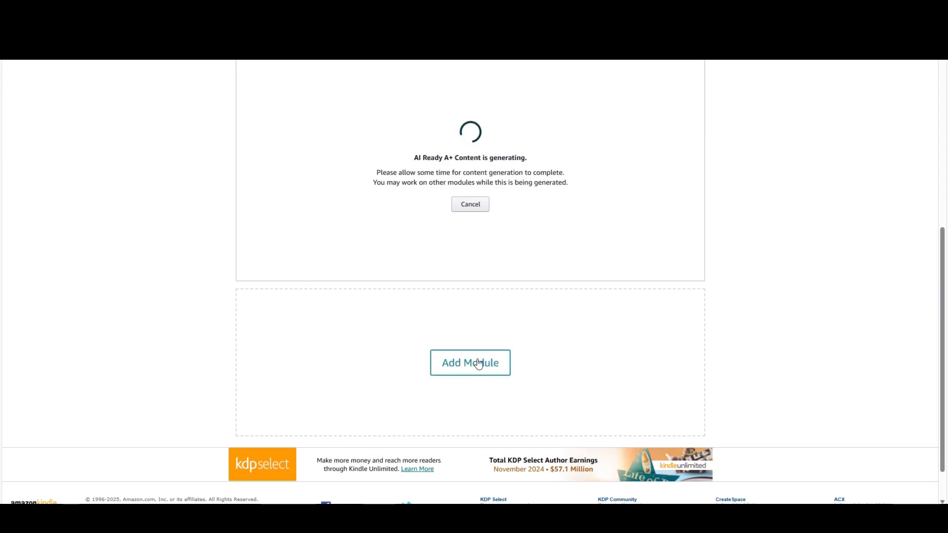
{"action": "left_click", "coordinate": [478, 363]}
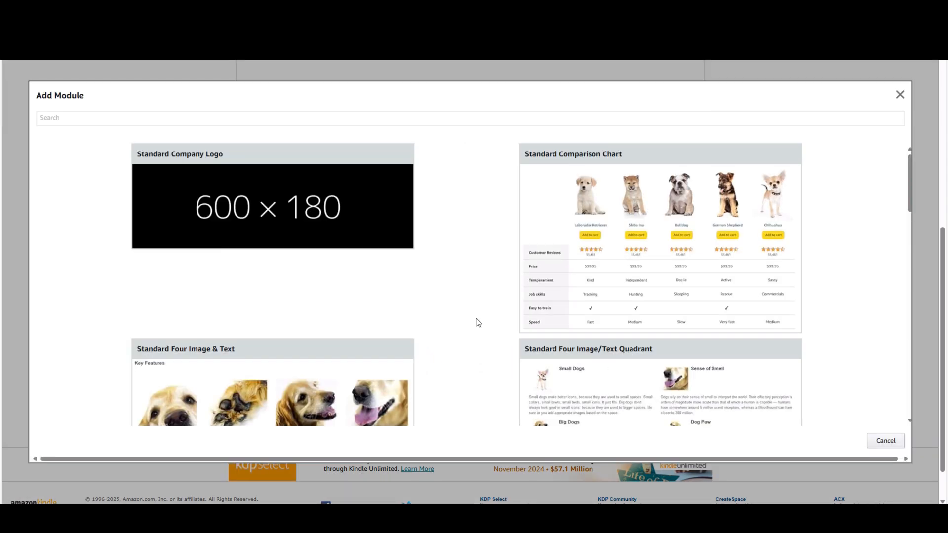
{"action": "scroll", "coordinate": [472, 326], "scroll_direction": "down", "scroll_amount": 5}
{"action": "scroll", "coordinate": [494, 292], "scroll_direction": "down", "scroll_amount": 1}
{"action": "scroll", "coordinate": [494, 292], "scroll_direction": "down", "scroll_amount": 6}
{"action": "scroll", "coordinate": [462, 295], "scroll_direction": "down", "scroll_amount": 7}
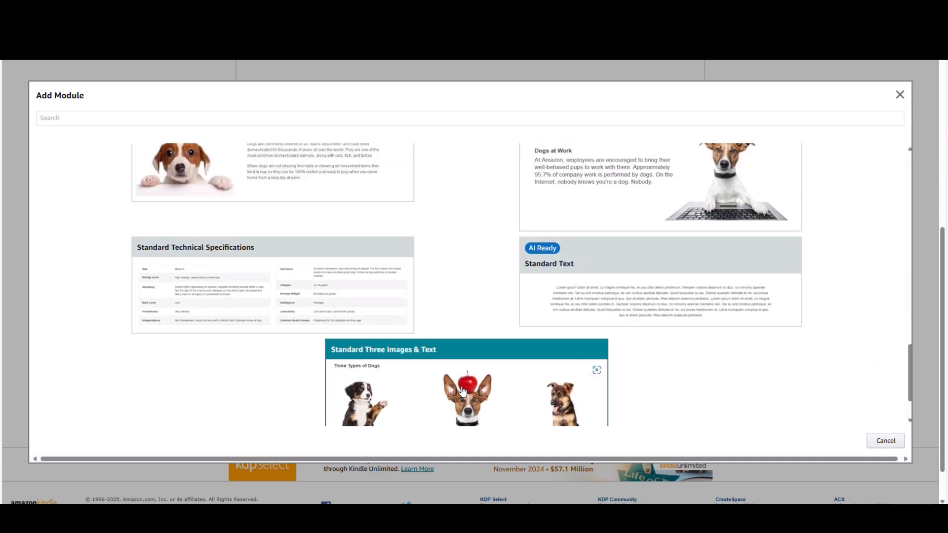
{"action": "left_click", "coordinate": [462, 391]}
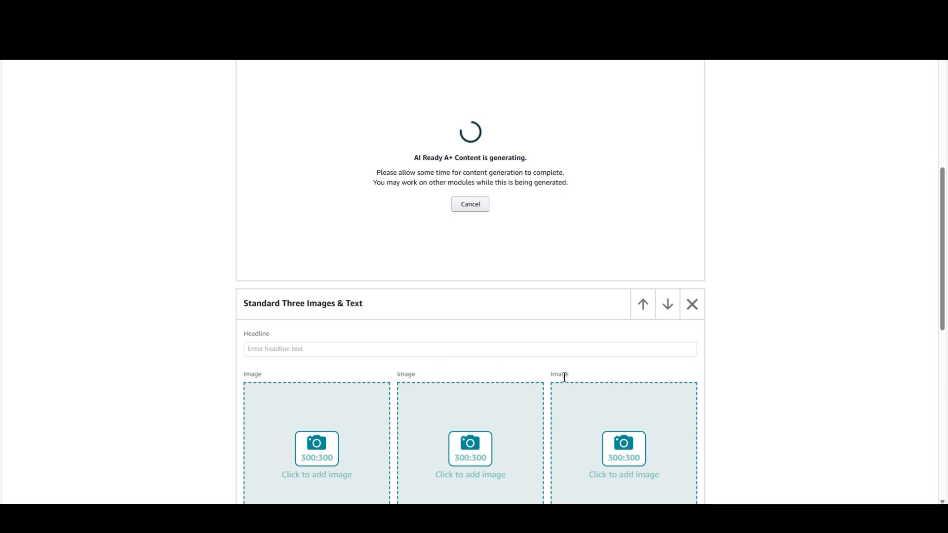
Add the gratitude page as the second image of the three-image module, with image keywords ending in "activities for children to complete"
{"action": "scroll", "coordinate": [290, 362], "scroll_direction": "down", "scroll_amount": 2}
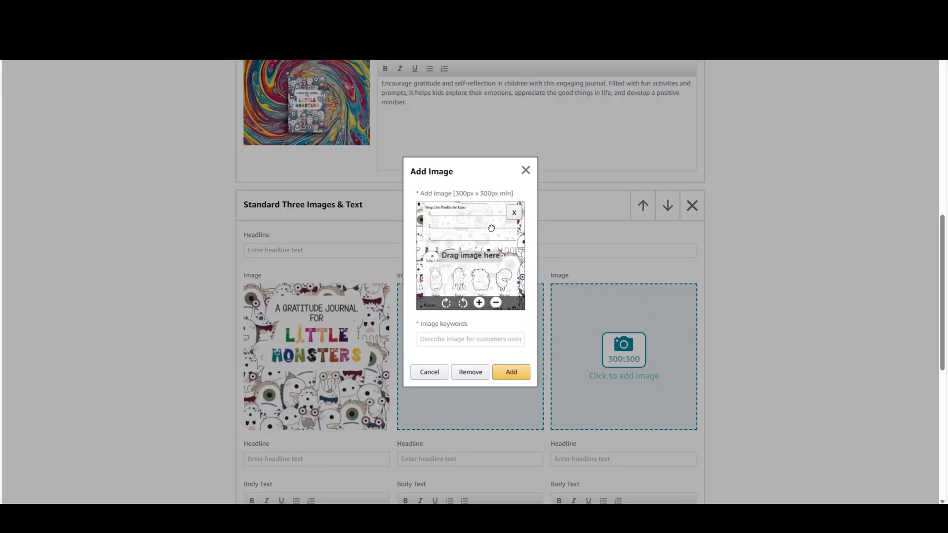
{"action": "left_click", "coordinate": [454, 340]}
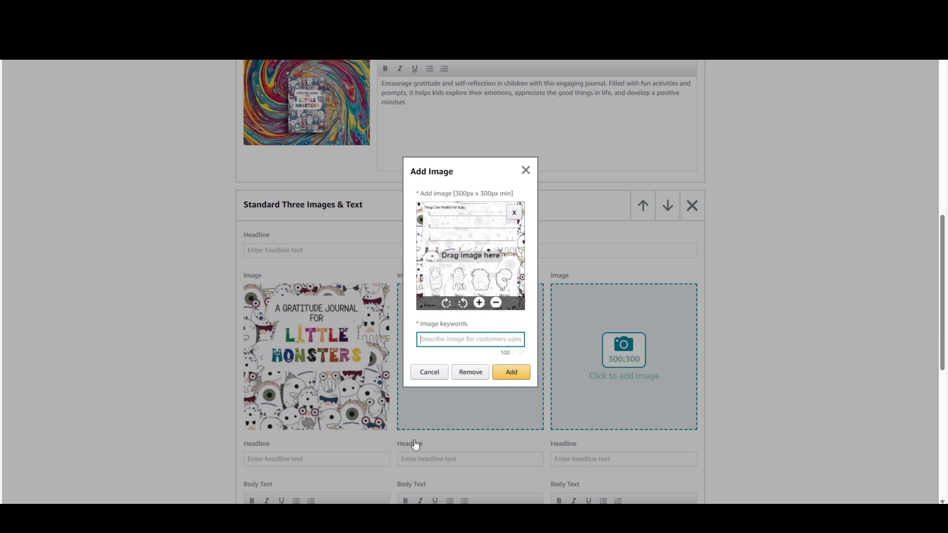
{"action": "type", "text": "Ex"}
{"action": "type", "text": "for"}
{"action": "type", "text": " children t"}
{"action": "type", "text": "o complete"}
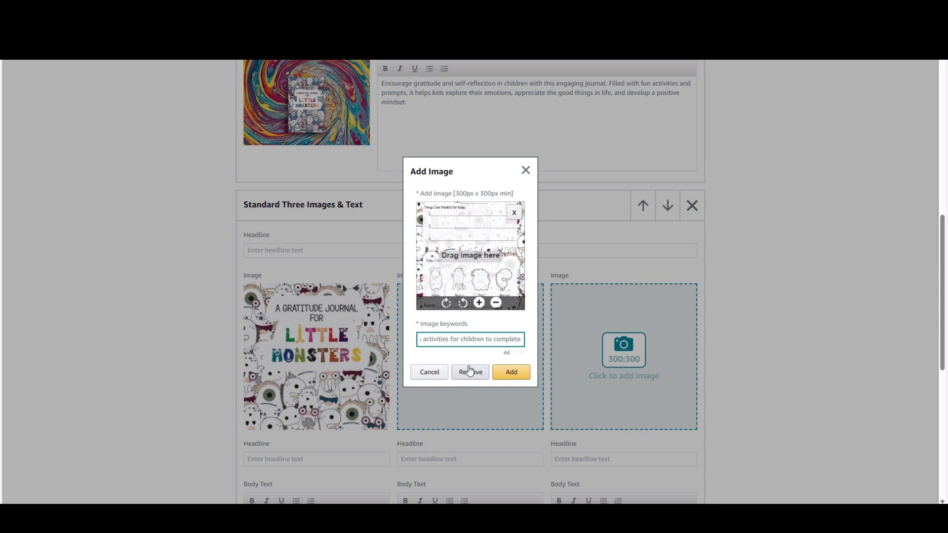
{"action": "left_click", "coordinate": [511, 372]}
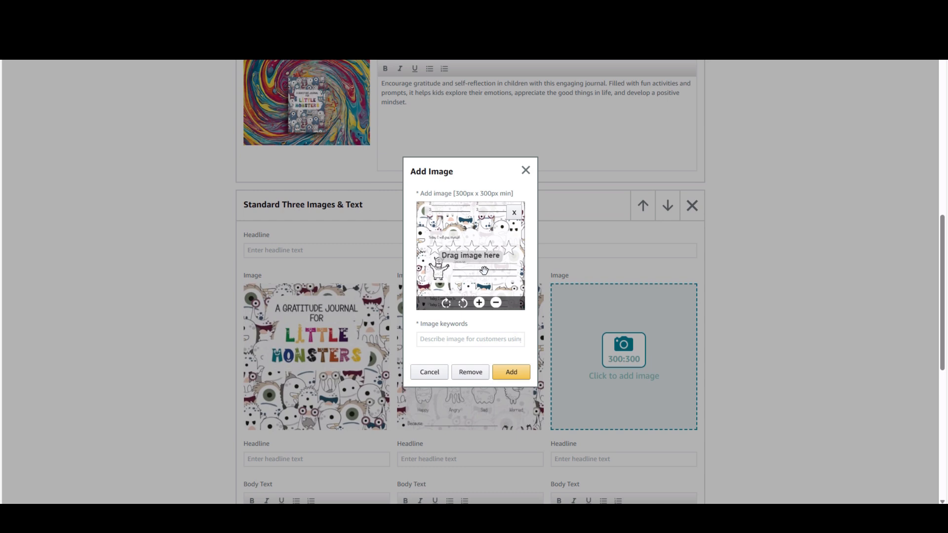
Reposition the third image so the star-rating section is in frame, and start entering its image keywords
{"action": "left_click_drag", "start_coordinate": [480, 272], "coordinate": [484, 295]}
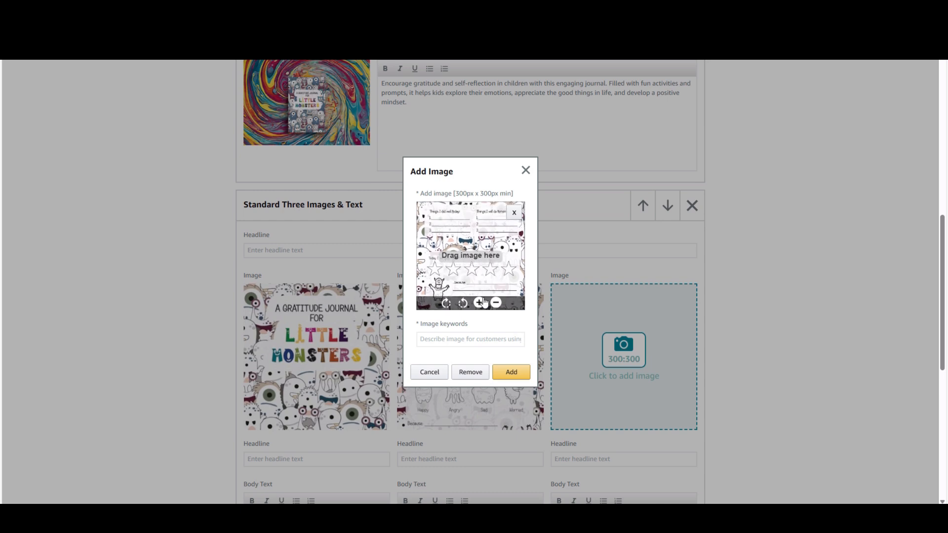
{"action": "left_click_drag", "start_coordinate": [478, 241], "coordinate": [477, 204]}
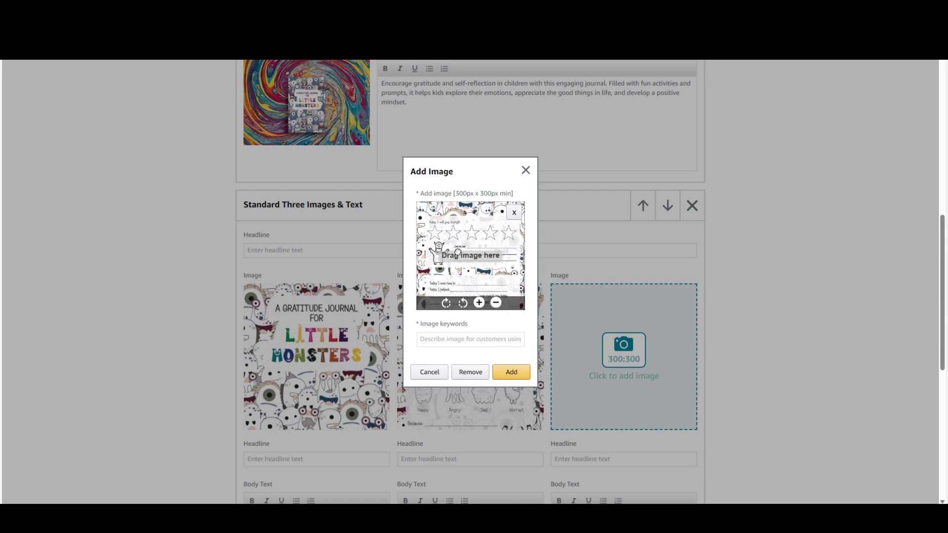
{"action": "left_click", "coordinate": [479, 304]}
{"action": "left_click", "coordinate": [482, 304]}
{"action": "left_click", "coordinate": [495, 303]}
{"action": "left_click", "coordinate": [496, 303]}
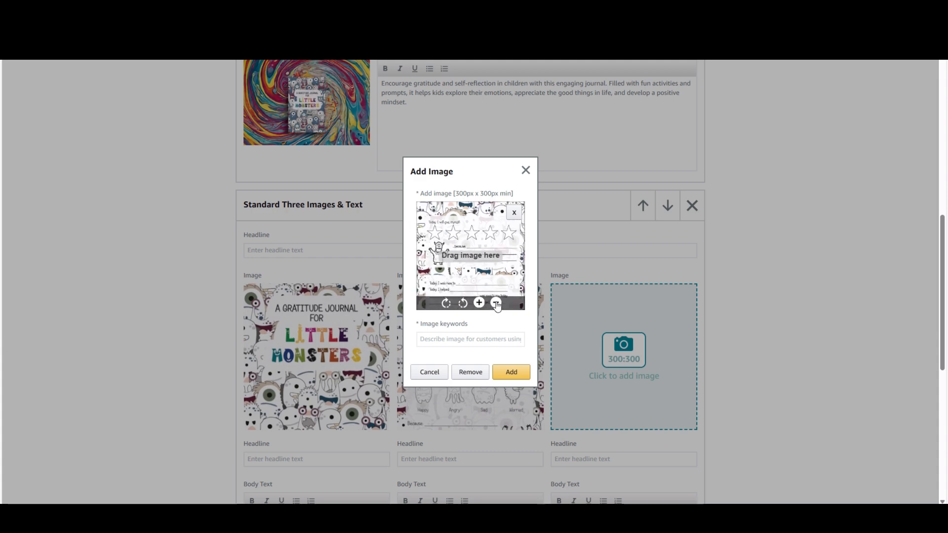
{"action": "left_click", "coordinate": [472, 341]}
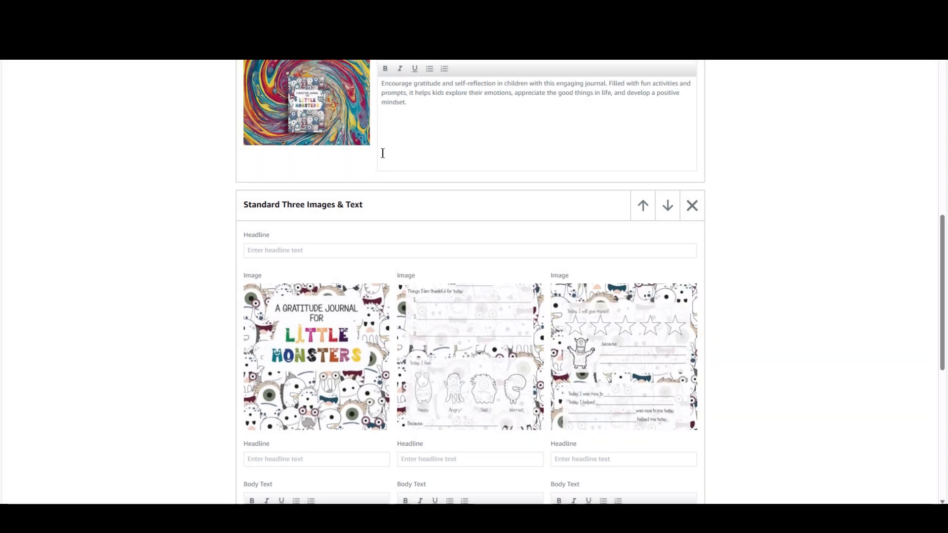
Regenerate the Standard Single Left Image module's content with the Realistic image background style
{"action": "scroll", "coordinate": [402, 157], "scroll_direction": "up", "scroll_amount": 3}
{"action": "scroll", "coordinate": [450, 156], "scroll_direction": "up", "scroll_amount": 1}
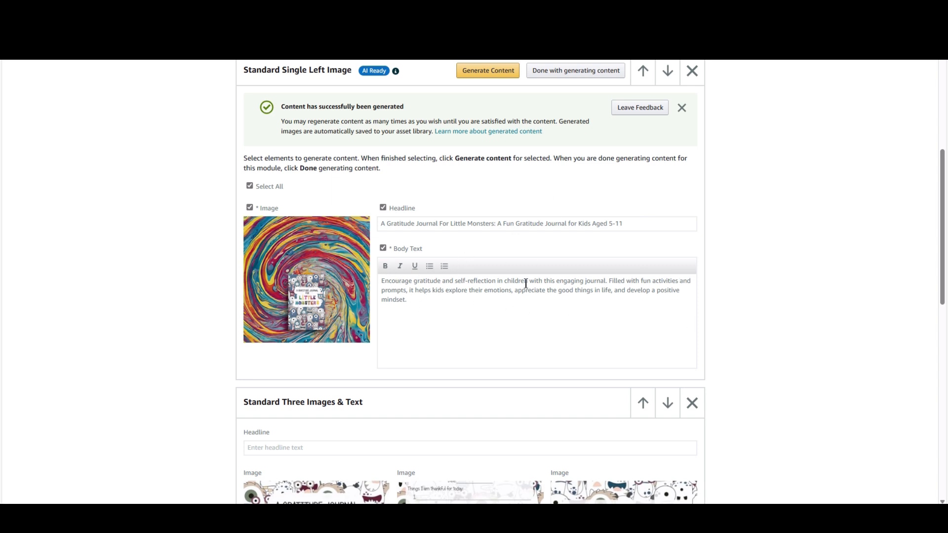
{"action": "left_click", "coordinate": [415, 304]}
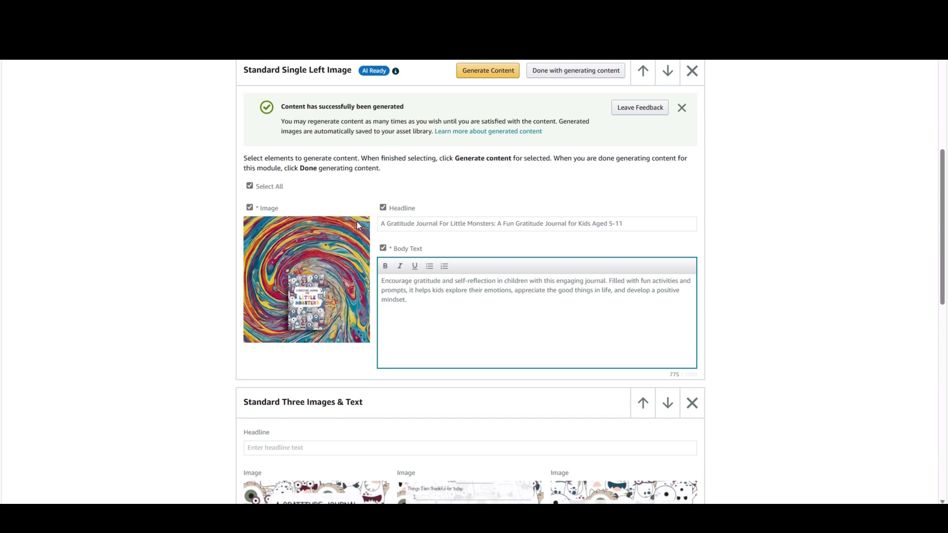
{"action": "left_click", "coordinate": [503, 74]}
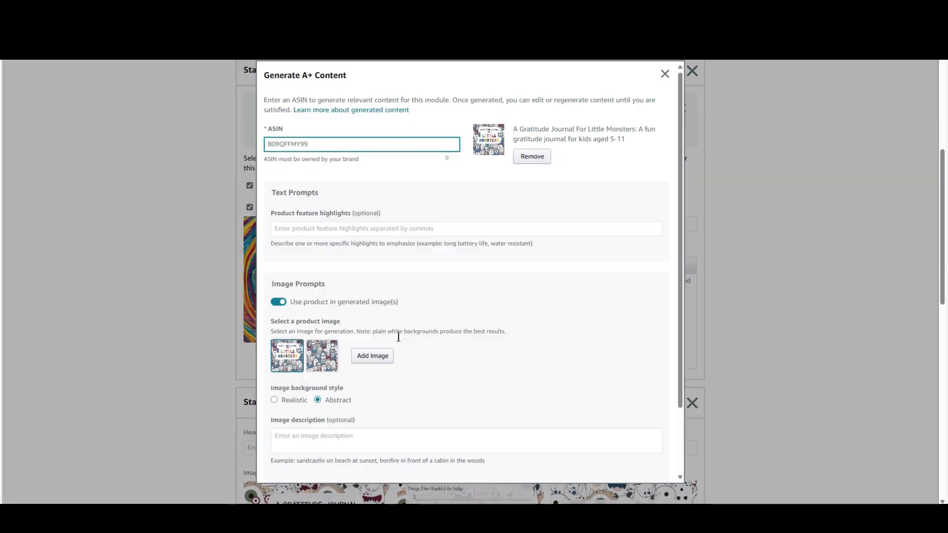
{"action": "scroll", "coordinate": [415, 334], "scroll_direction": "down", "scroll_amount": 2}
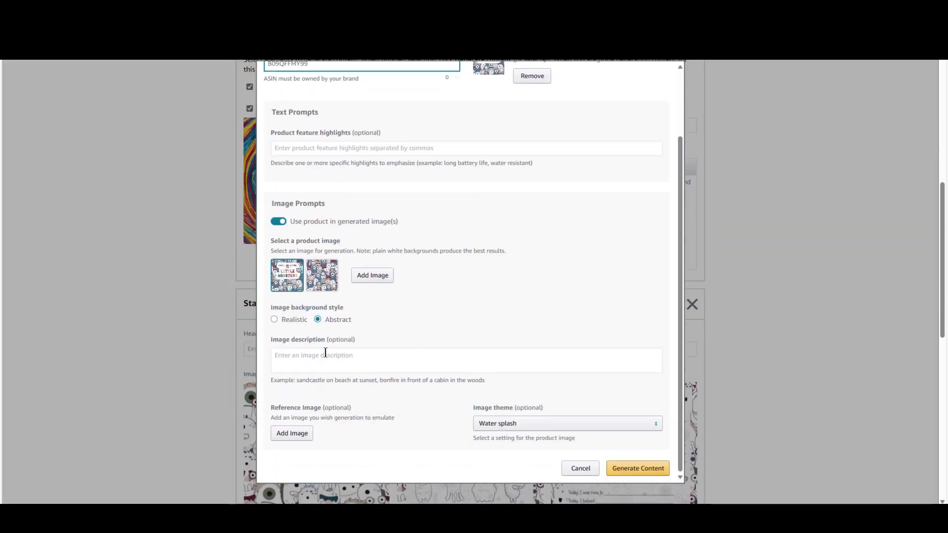
{"action": "left_click", "coordinate": [274, 319]}
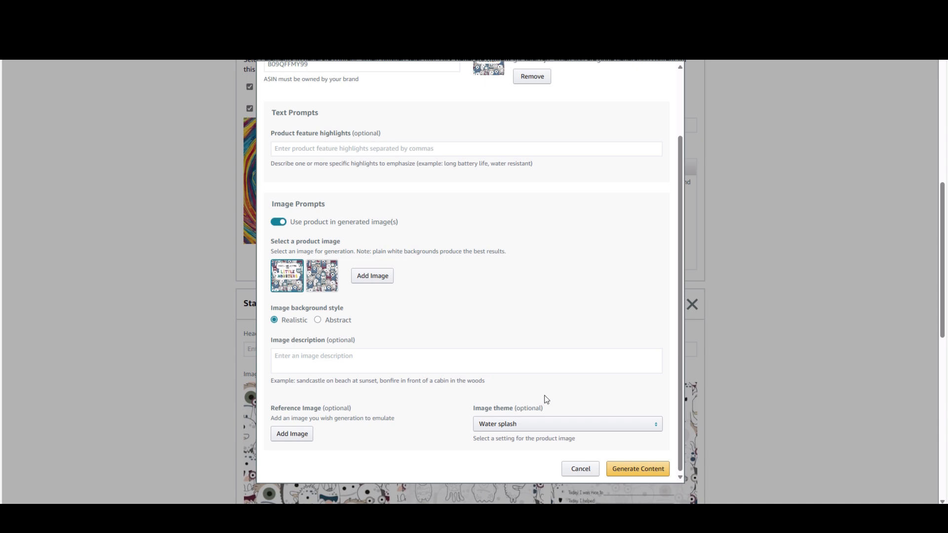
{"action": "left_click", "coordinate": [626, 469]}
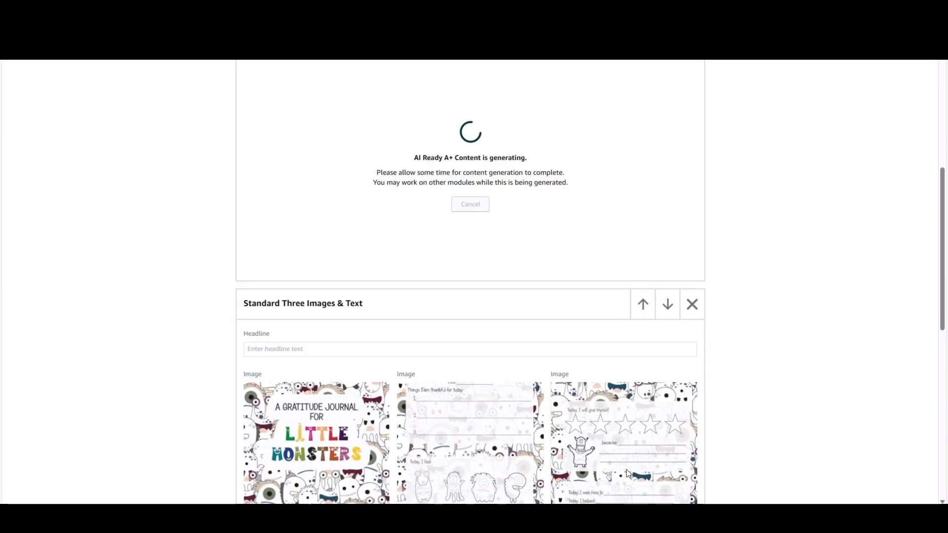
Enter the three-image module's headline "A Fun Book To Encourage Self Reflection and Gratitude in Children" and the first image's headline "A Fun Colorful Book To Keep Children Interested!"
{"action": "scroll", "coordinate": [754, 320], "scroll_direction": "down", "scroll_amount": 2}
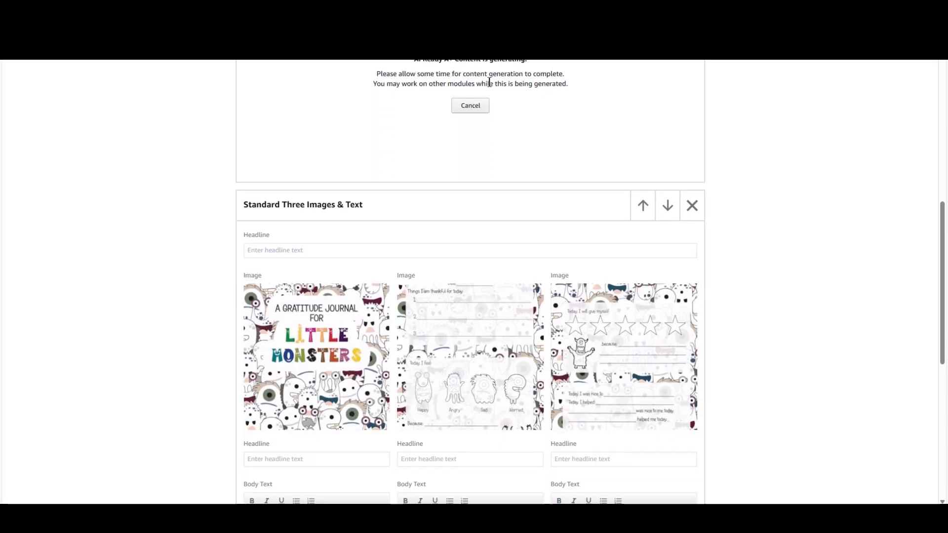
{"action": "scroll", "coordinate": [542, 97], "scroll_direction": "up", "scroll_amount": 3}
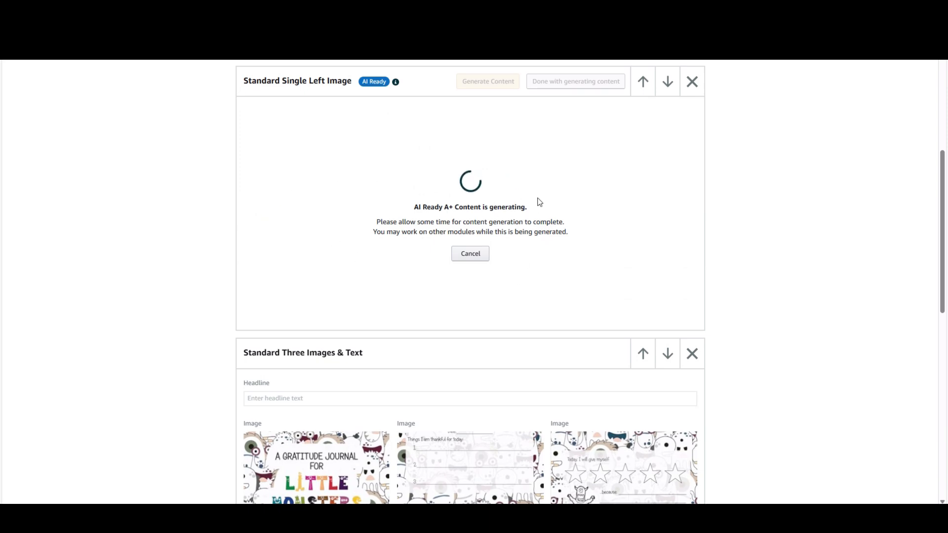
{"action": "scroll", "coordinate": [804, 299], "scroll_direction": "down", "scroll_amount": 5}
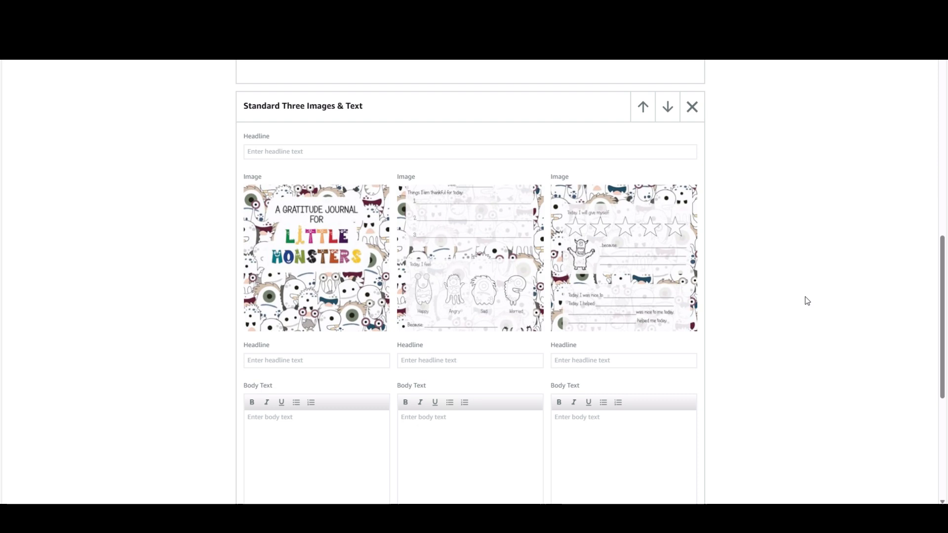
{"action": "left_click", "coordinate": [375, 152]}
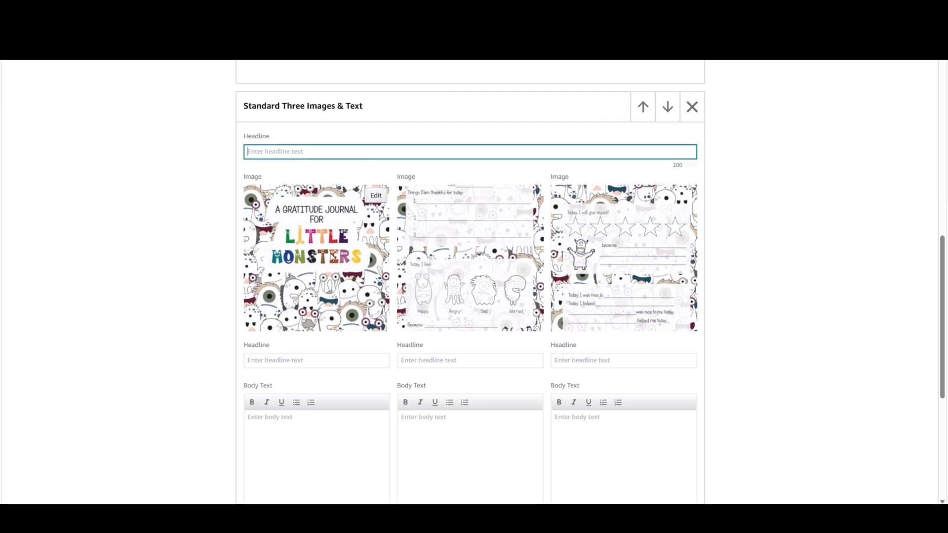
{"action": "type", "text": "A Fun Book To Encourage Self Reflection and Gratitude in Children"}
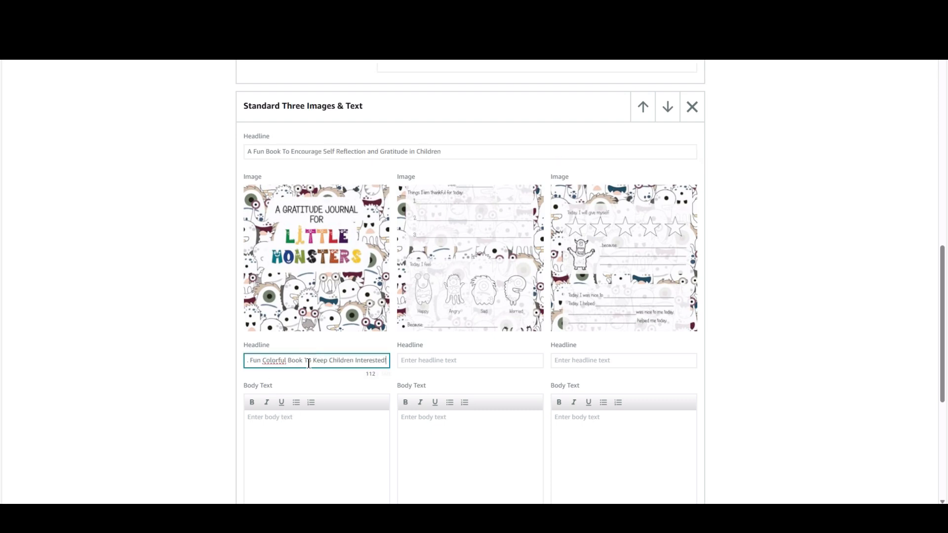
Enter body text about the colorful book encouraging self reflection under the first image, and fill in headlines and body text for the other two images
{"action": "left_click", "coordinate": [307, 421]}
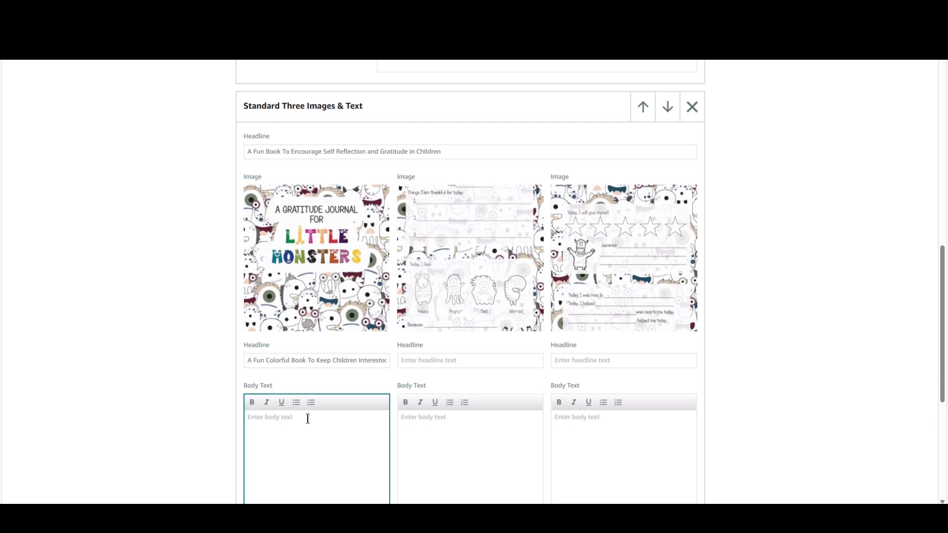
{"action": "type", "text": "Th"}
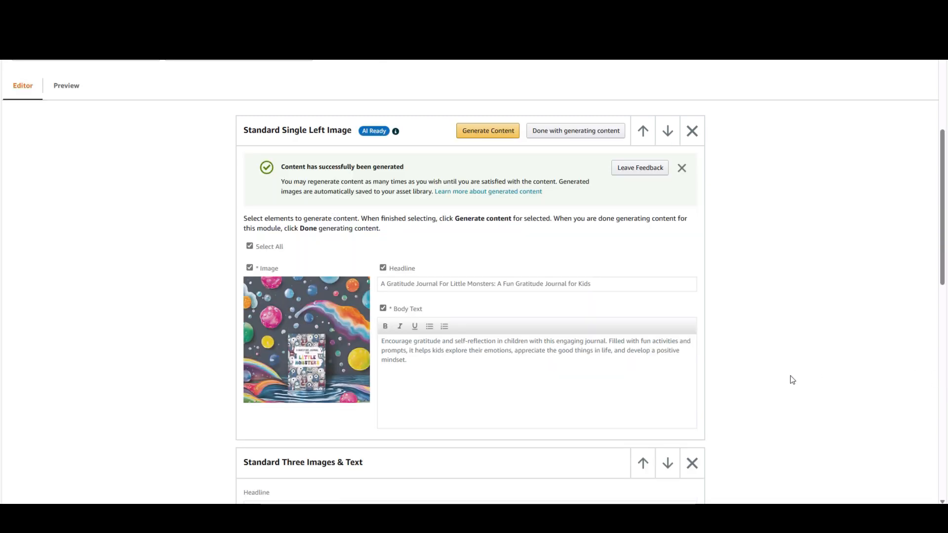
{"action": "scroll", "coordinate": [790, 390], "scroll_direction": "down", "scroll_amount": 6}
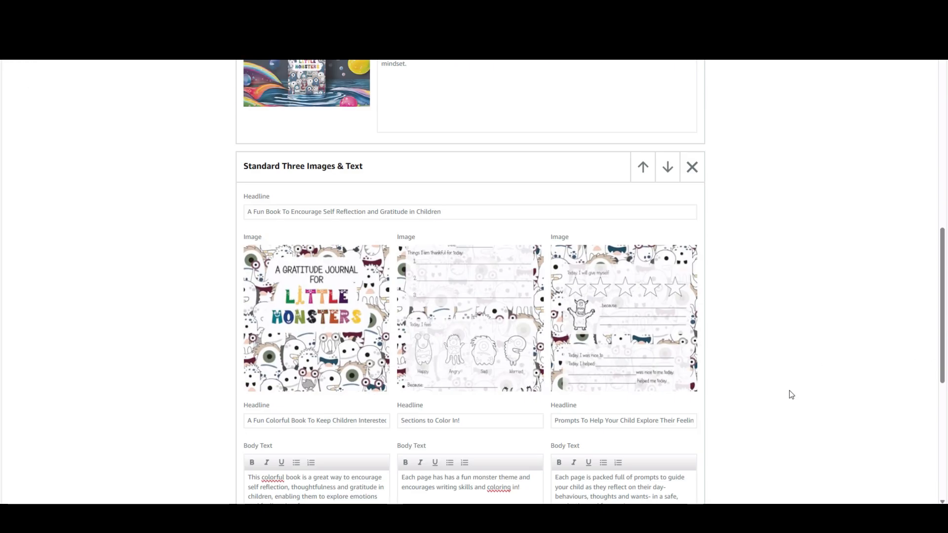
Finish content generation for the Standard Single Left Image module and check the text of both modules
{"action": "scroll", "coordinate": [792, 395], "scroll_direction": "up", "scroll_amount": 6}
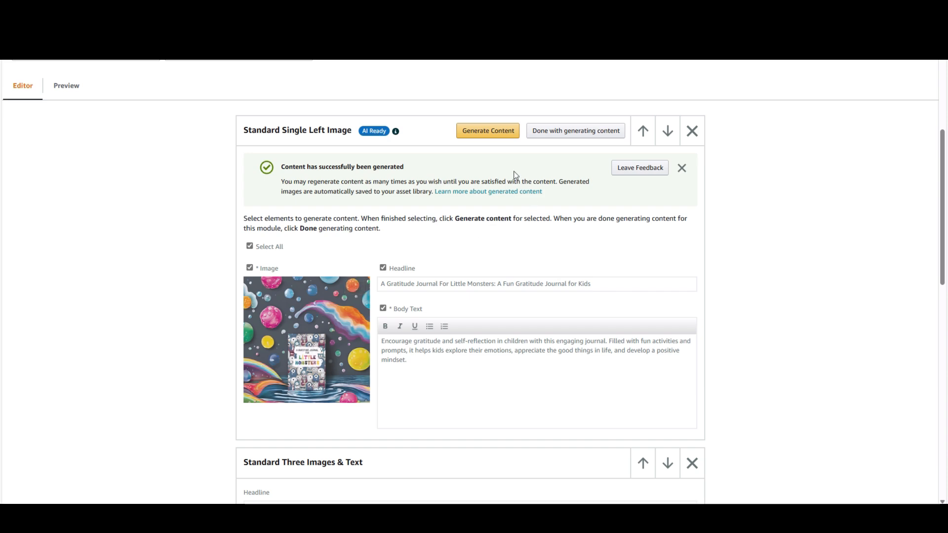
{"action": "left_click", "coordinate": [569, 137]}
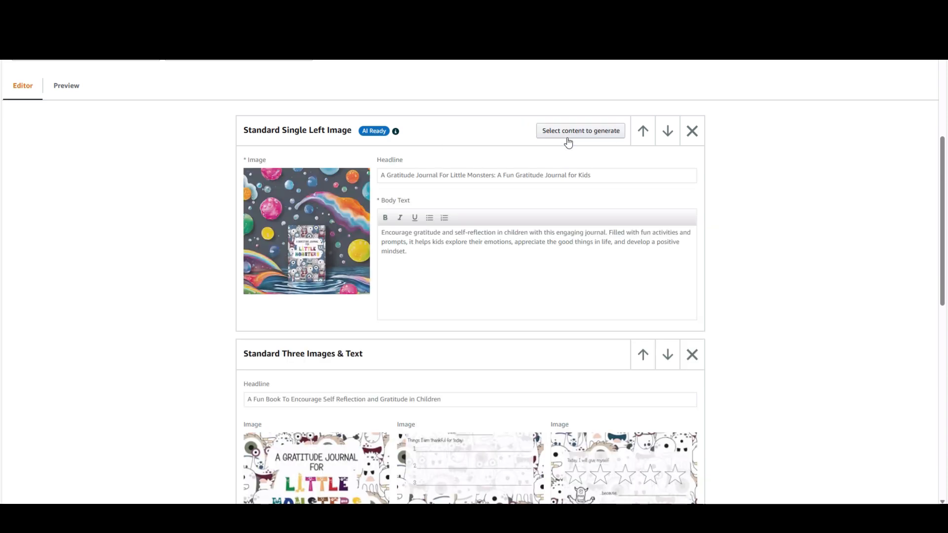
{"action": "scroll", "coordinate": [820, 255], "scroll_direction": "down", "scroll_amount": 3}
{"action": "scroll", "coordinate": [825, 300], "scroll_direction": "down", "scroll_amount": 2}
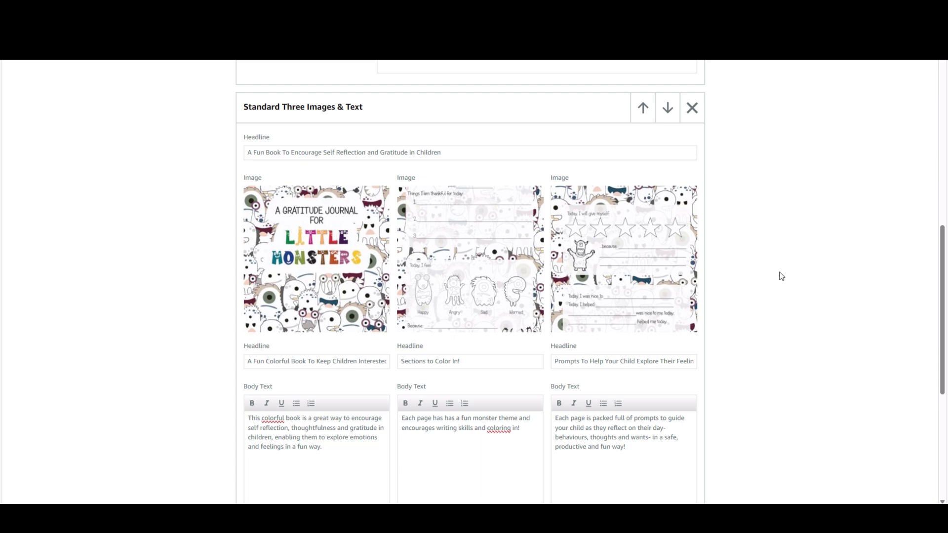
{"action": "scroll", "coordinate": [781, 276], "scroll_direction": "up", "scroll_amount": 10}
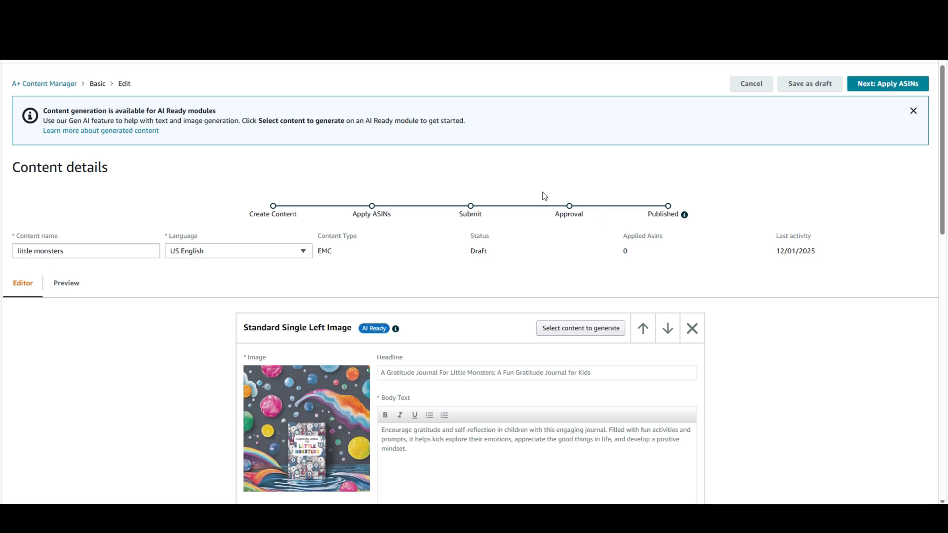
Apply the content to the gratitude journal with ASIN B09QFFMY99 and proceed to the review stage
{"action": "left_click", "coordinate": [880, 87]}
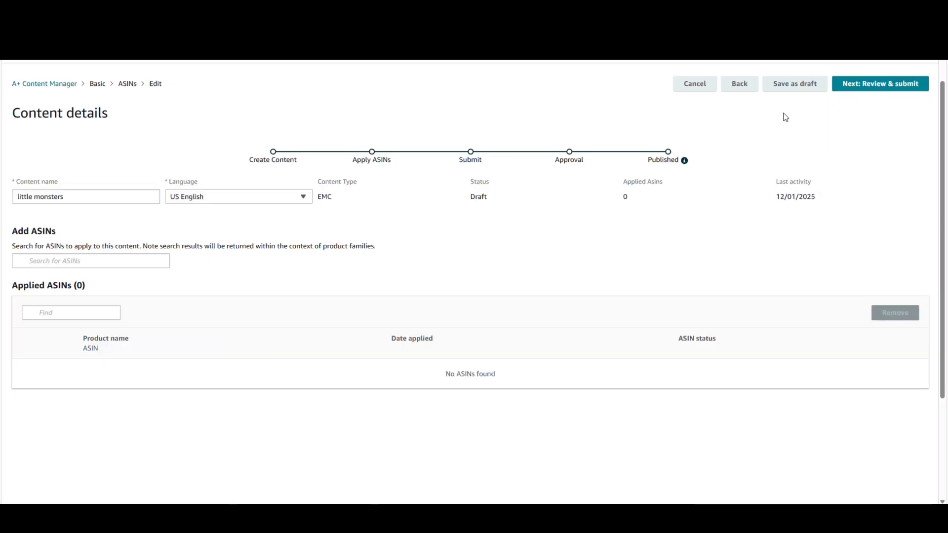
{"action": "left_click", "coordinate": [115, 261]}
{"action": "type", "text": "B09QFFMY99"}
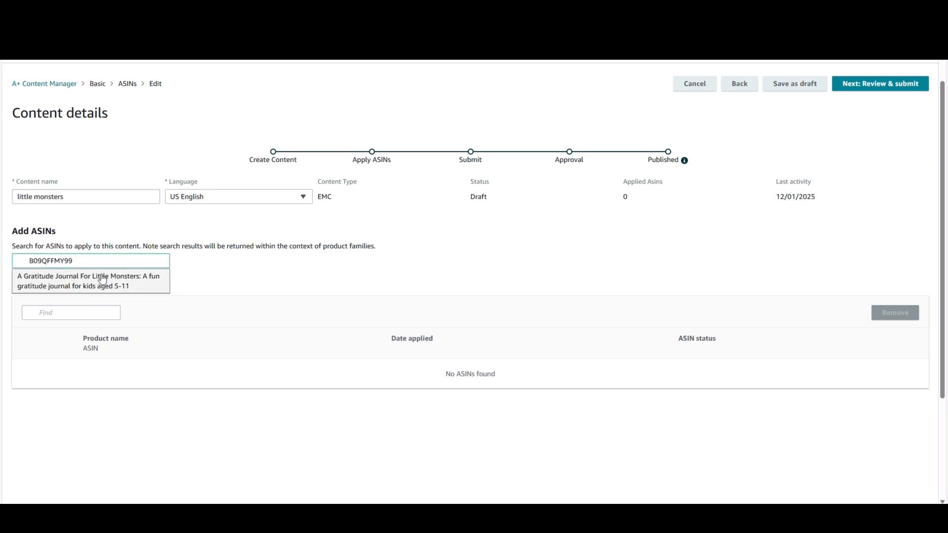
{"action": "left_click", "coordinate": [102, 278]}
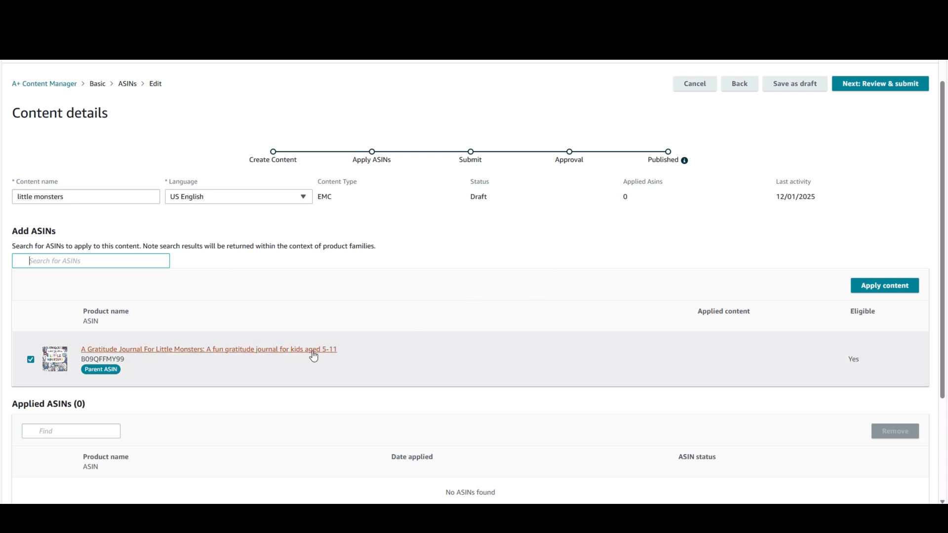
{"action": "left_click", "coordinate": [908, 285]}
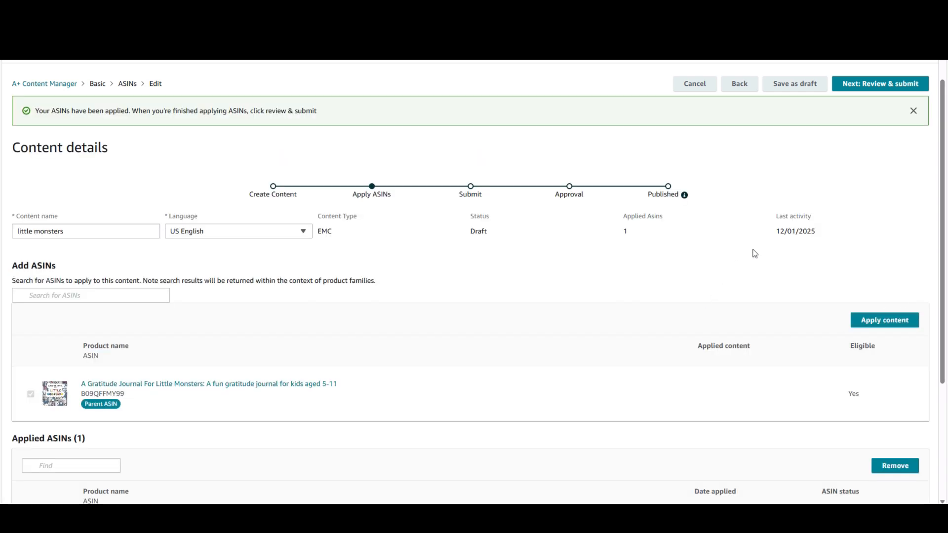
{"action": "left_click", "coordinate": [877, 85]}
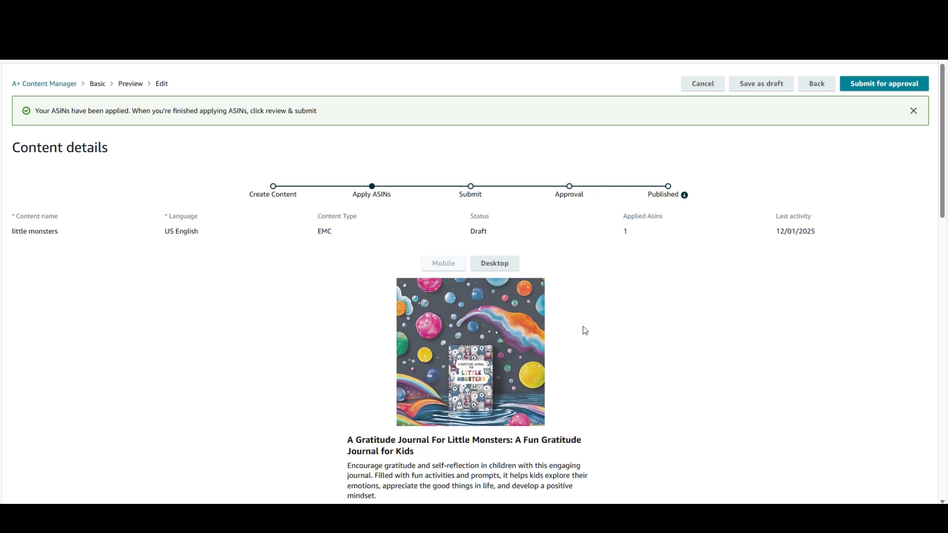
Examine the layout, images and text of both modules in the mobile and desktop previews
{"action": "scroll", "coordinate": [592, 327], "scroll_direction": "down", "scroll_amount": 3}
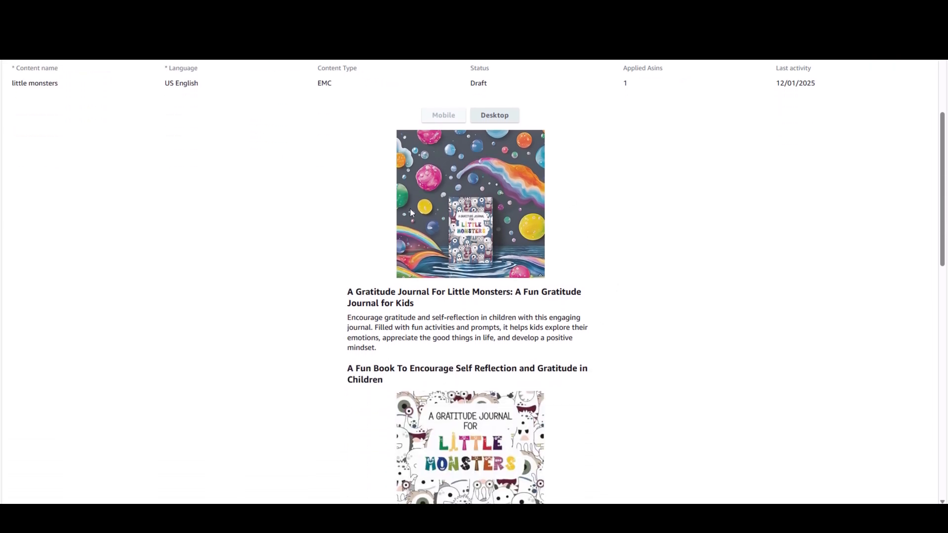
{"action": "scroll", "coordinate": [654, 208], "scroll_direction": "down", "scroll_amount": 2}
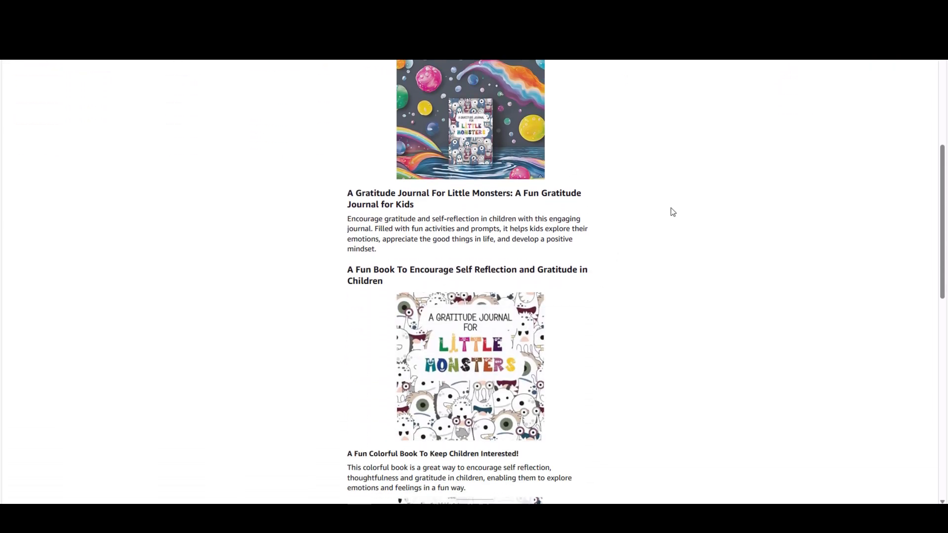
{"action": "scroll", "coordinate": [665, 213], "scroll_direction": "down", "scroll_amount": 6}
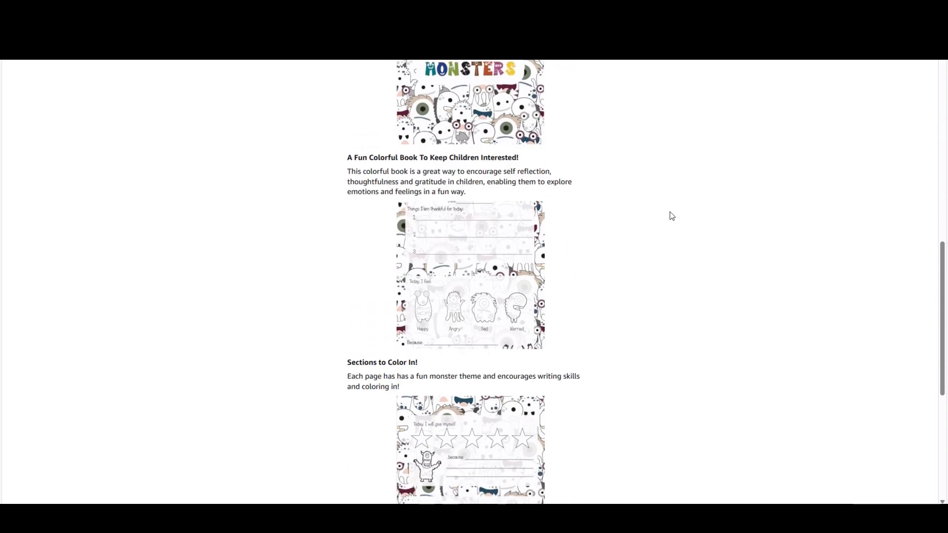
{"action": "scroll", "coordinate": [669, 218], "scroll_direction": "down", "scroll_amount": 6}
{"action": "scroll", "coordinate": [665, 220], "scroll_direction": "up", "scroll_amount": 2}
{"action": "scroll", "coordinate": [666, 223], "scroll_direction": "up", "scroll_amount": 12}
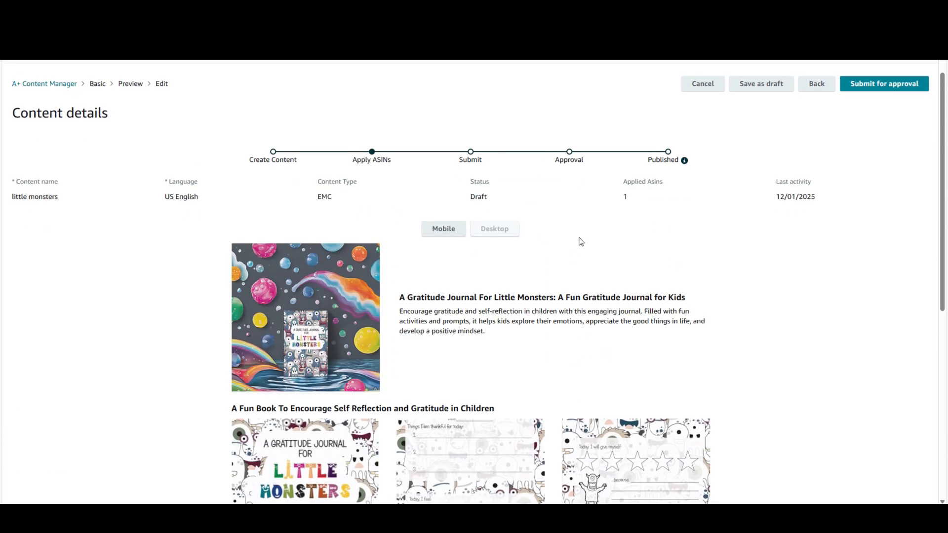
{"action": "scroll", "coordinate": [840, 282], "scroll_direction": "down", "scroll_amount": 5}
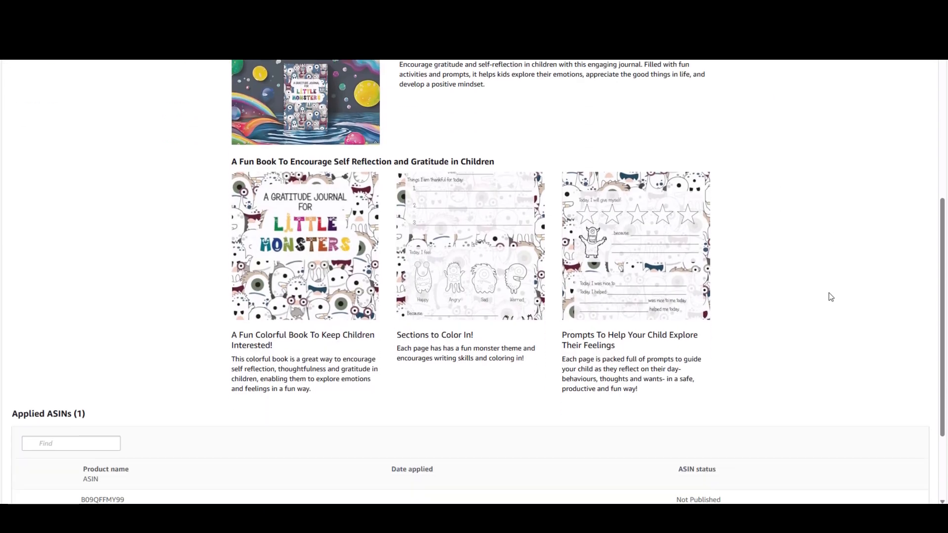
Submit the "little monsters" A+ content for approval and confirm the submission
{"action": "scroll", "coordinate": [818, 296], "scroll_direction": "up", "scroll_amount": 6}
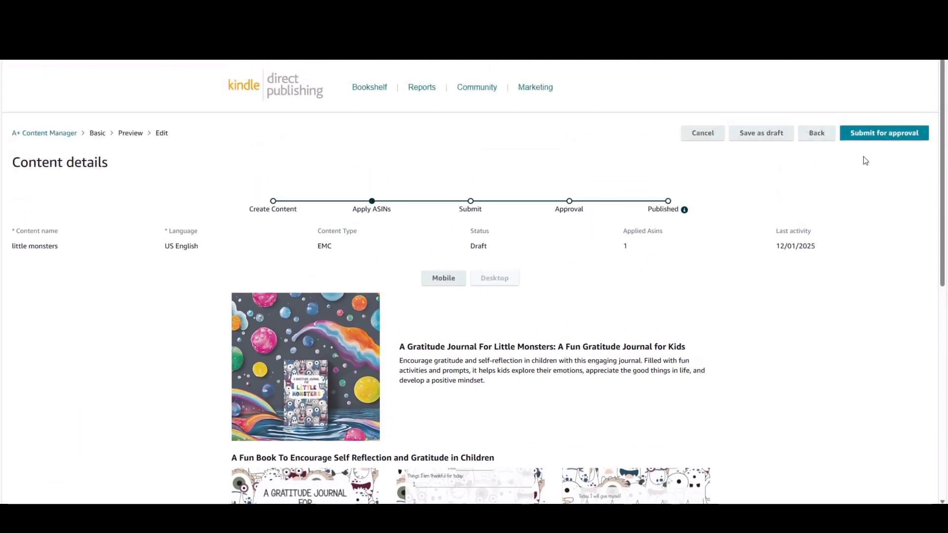
{"action": "left_click", "coordinate": [873, 137]}
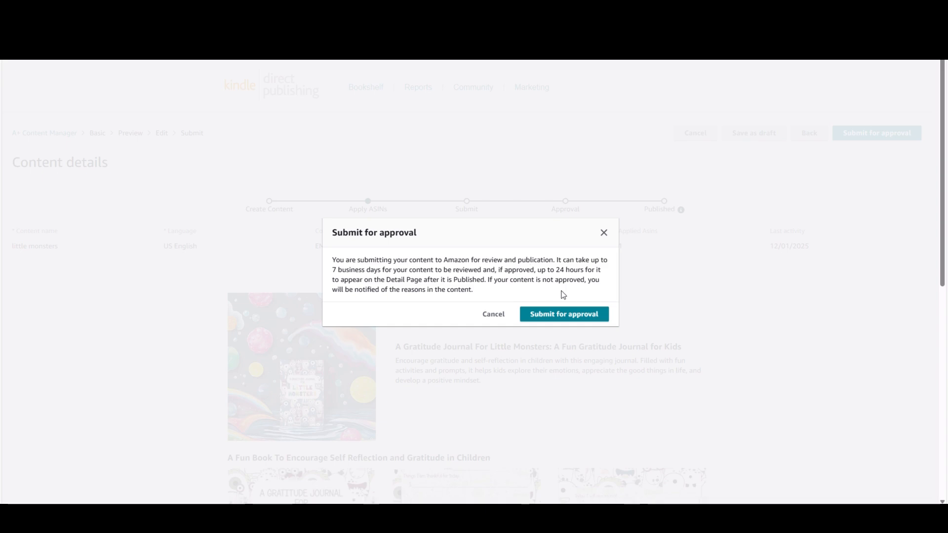
{"action": "left_click", "coordinate": [569, 317]}
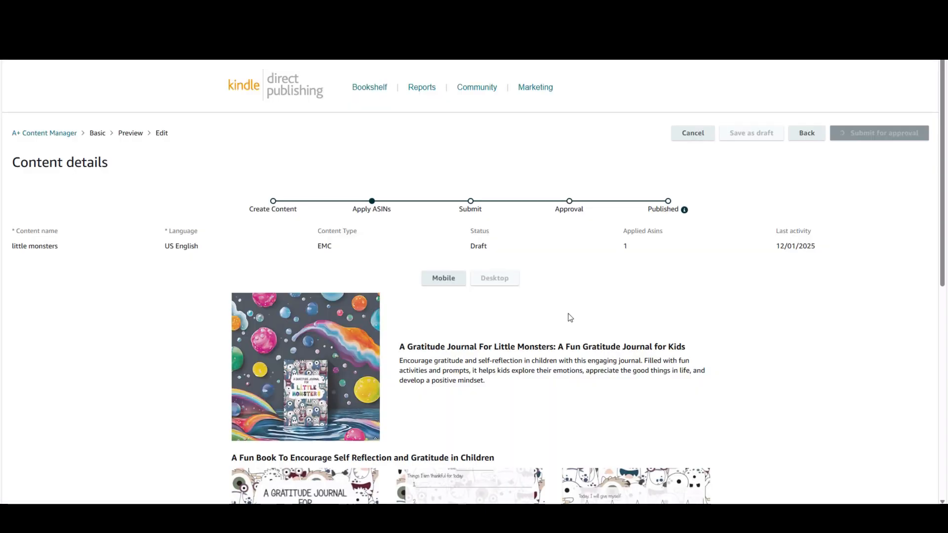